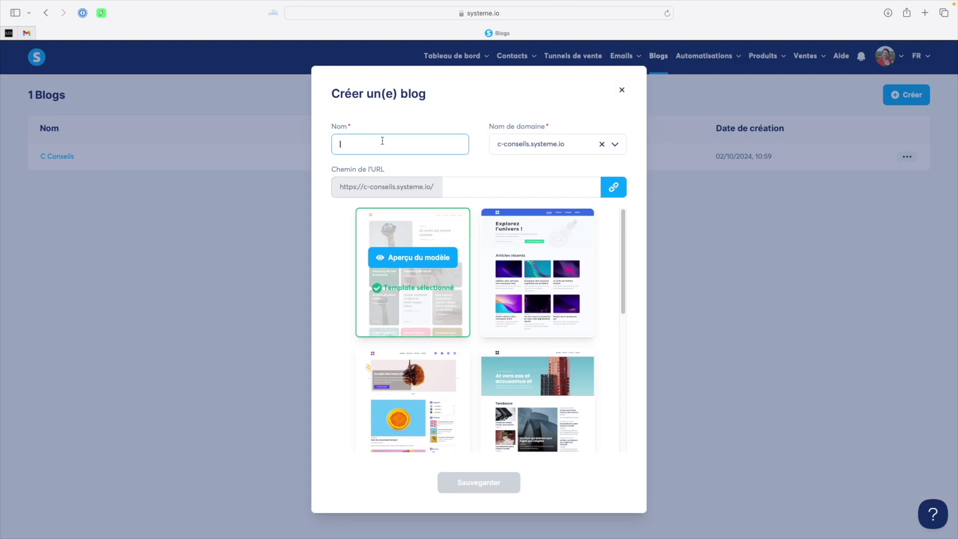
# Step: Create a blog named "Test" on the c-conseils.systeme.io domain with URL path "test" and the first template
pyautogui.write('Test')
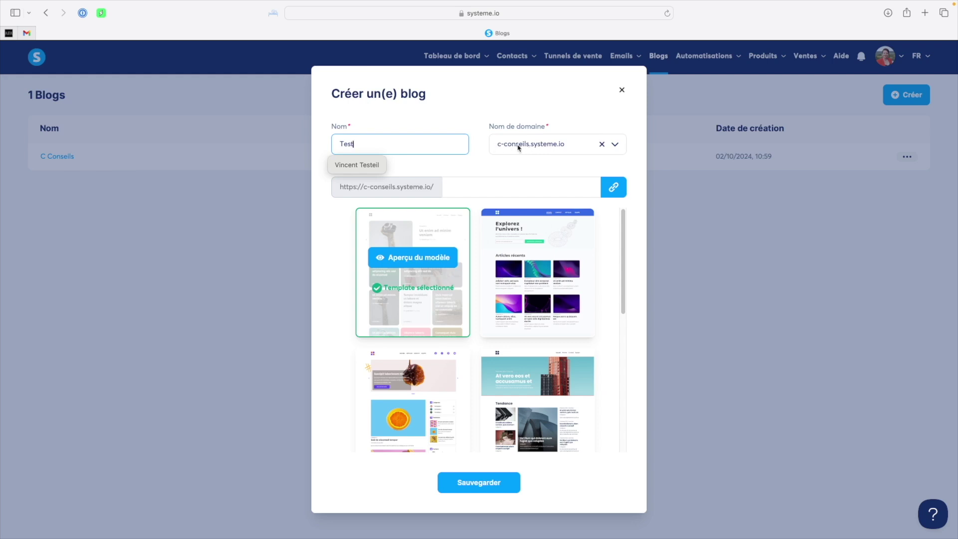
pyautogui.click(572, 147)
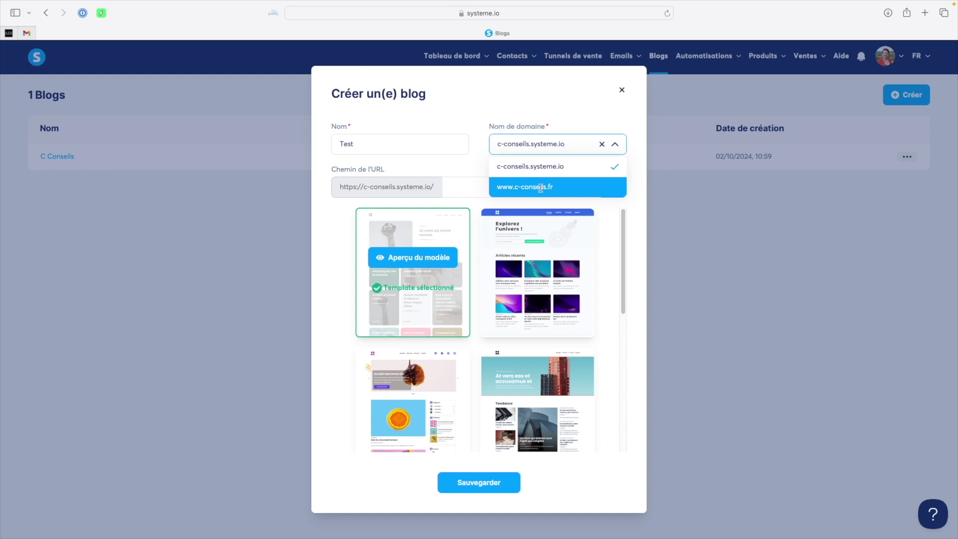
pyautogui.click(454, 185)
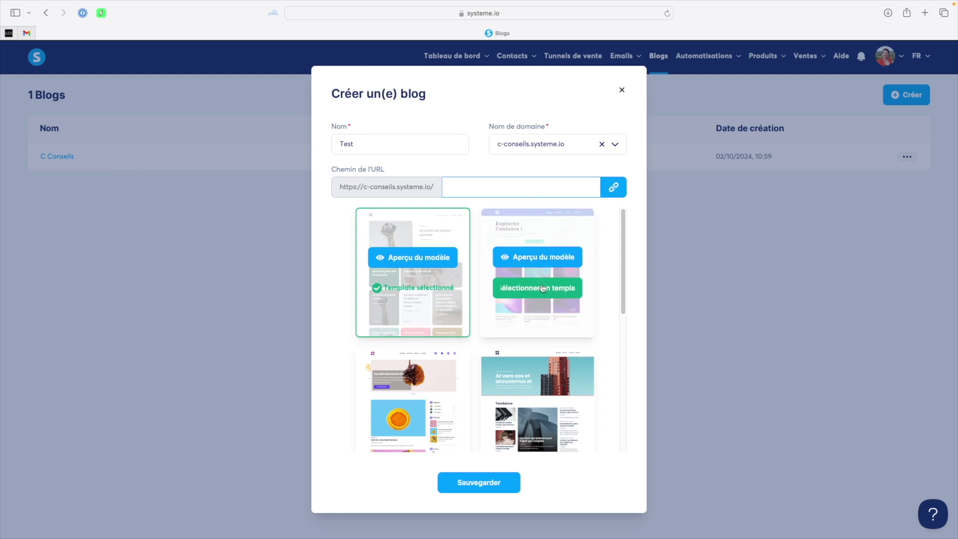
pyautogui.scroll(-5, 605, 343)
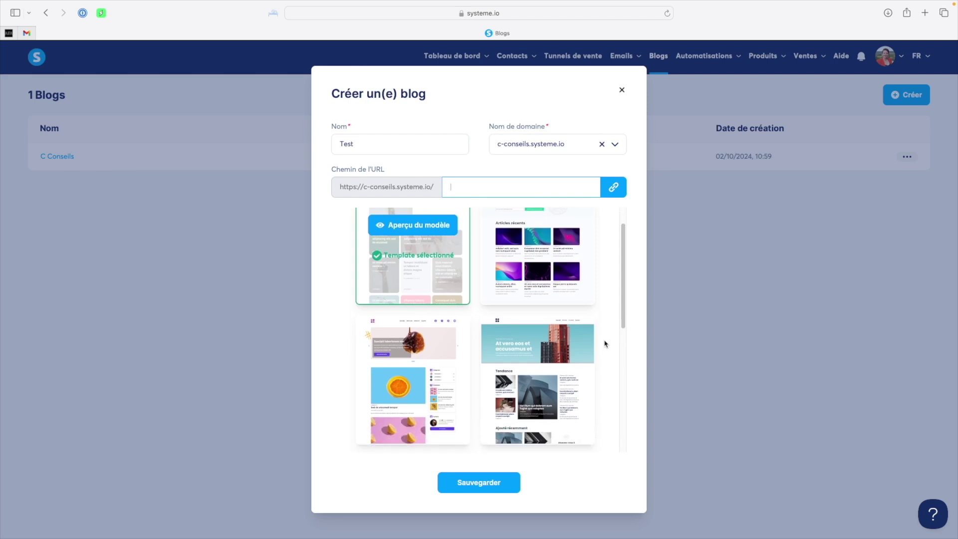
pyautogui.scroll(5, 606, 334)
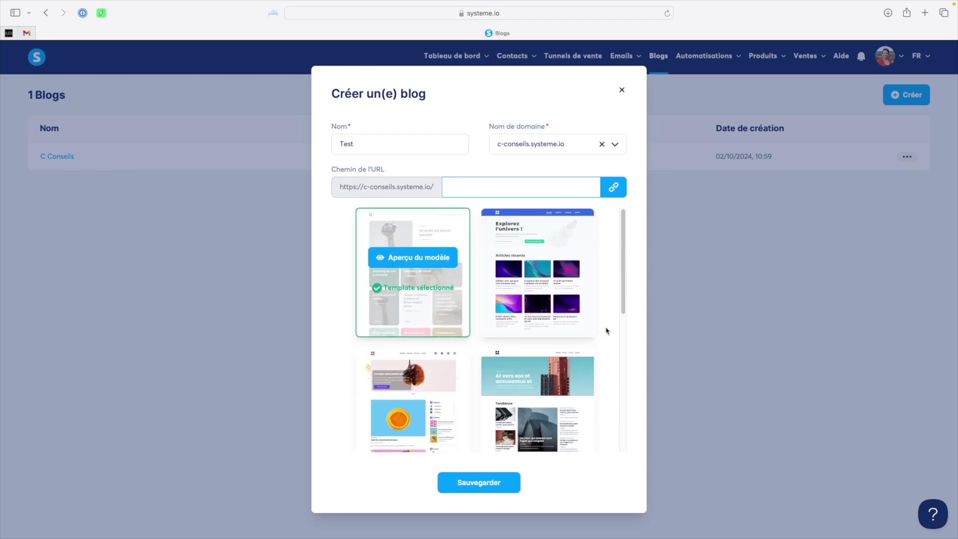
pyautogui.scroll(-10, 607, 330)
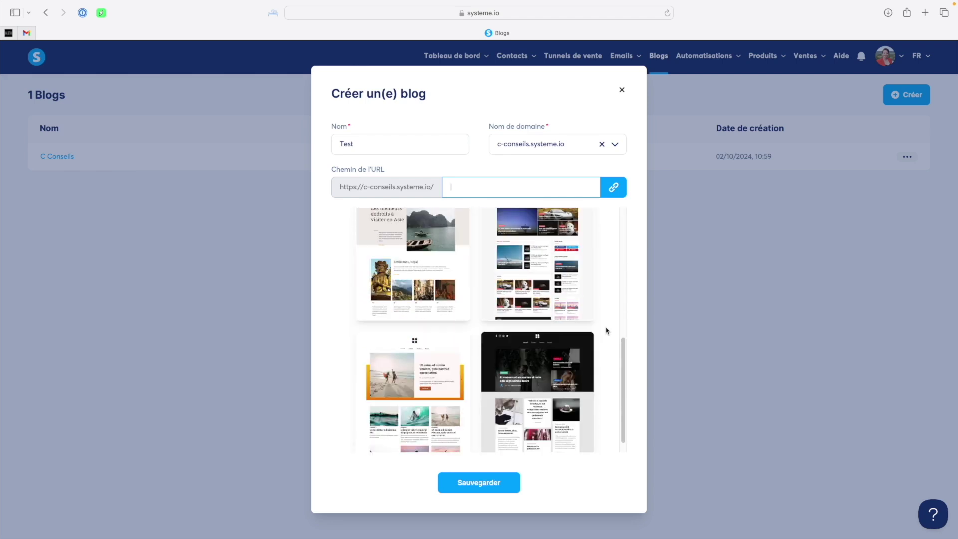
pyautogui.scroll(10, 607, 330)
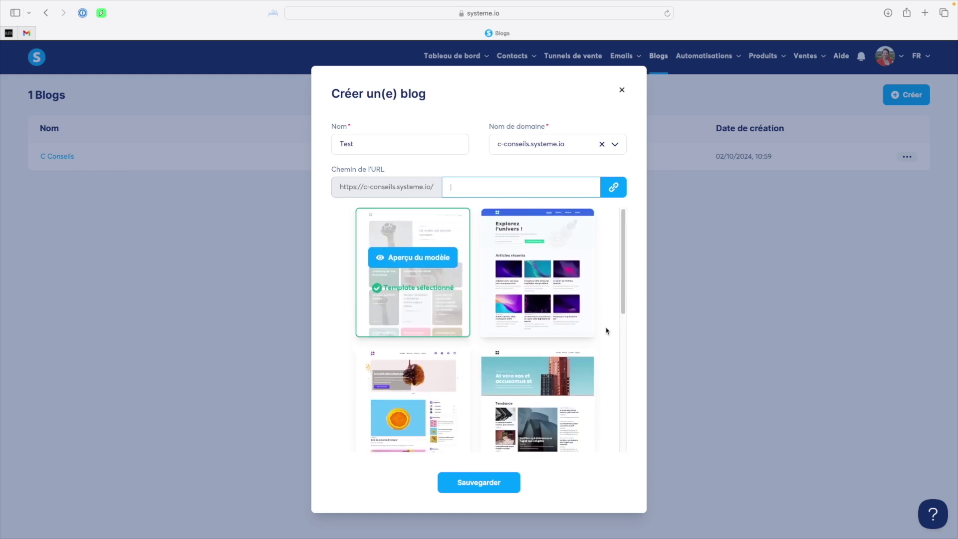
pyautogui.press('Return')
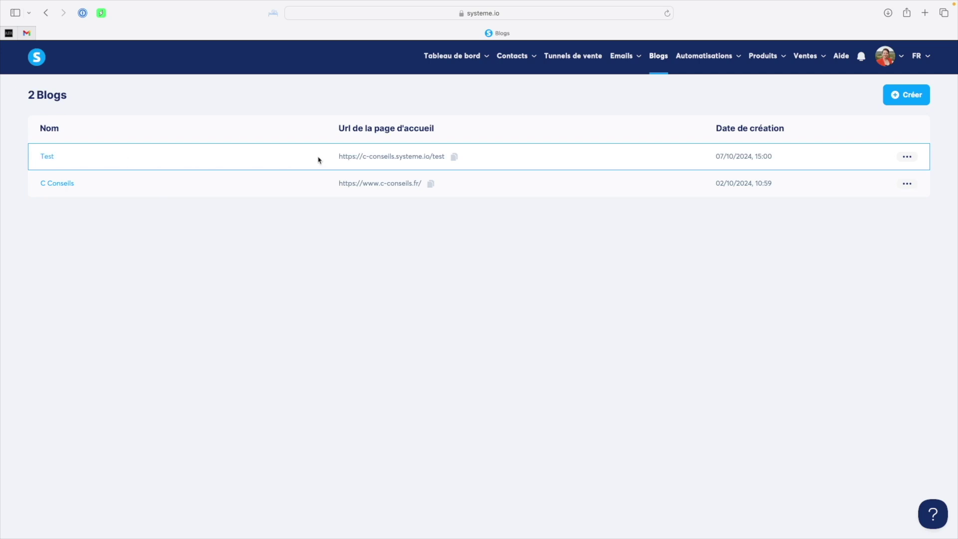
# Step: View the Test blog's settings for name, domain, URL path and language, and close them without changes
pyautogui.click(906, 158)
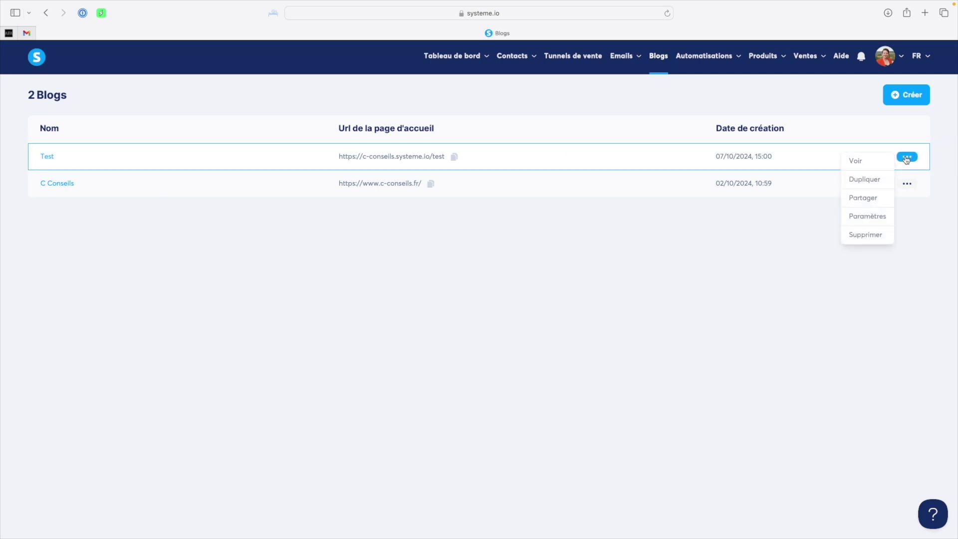
pyautogui.click(870, 221)
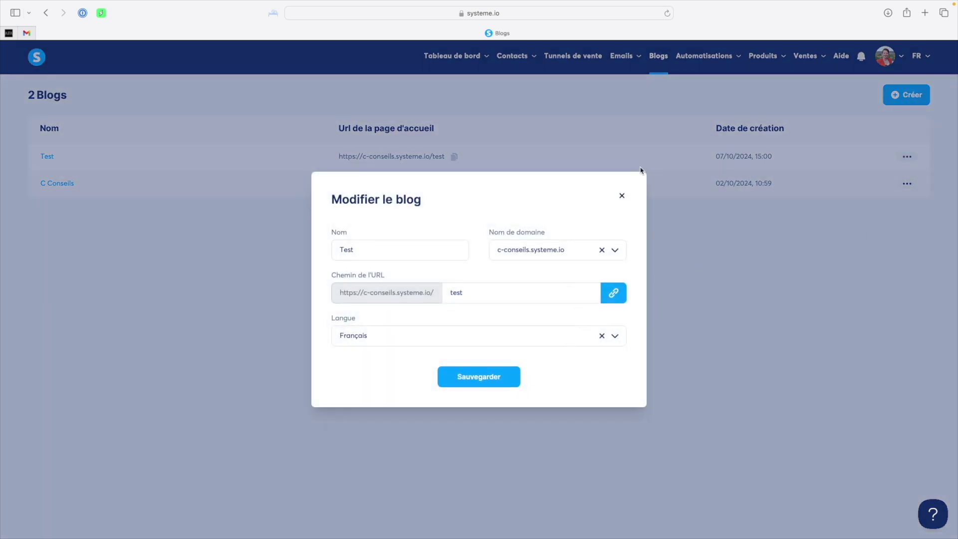
pyautogui.click(622, 195)
# Step: View the Test blog's public home page and return to the blog list
pyautogui.click(904, 157)
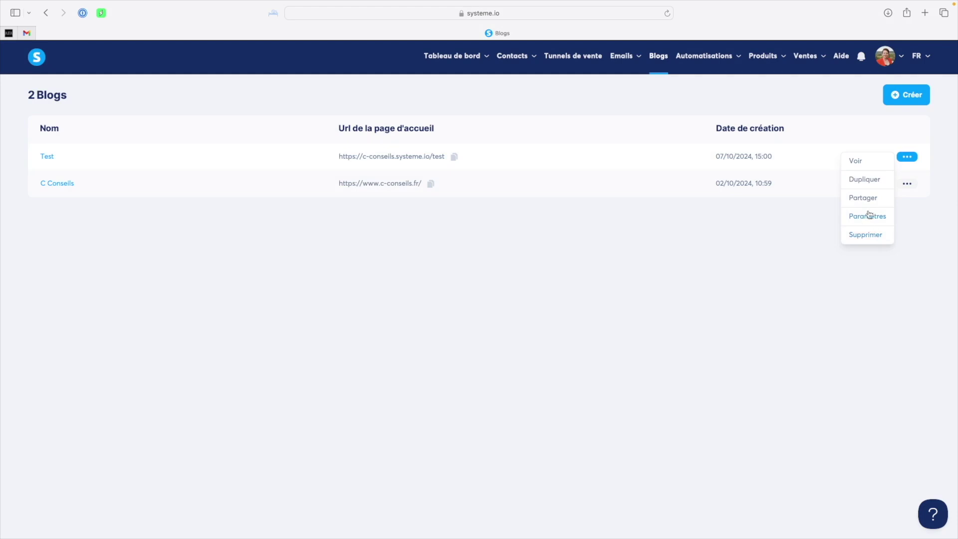
pyautogui.click(872, 165)
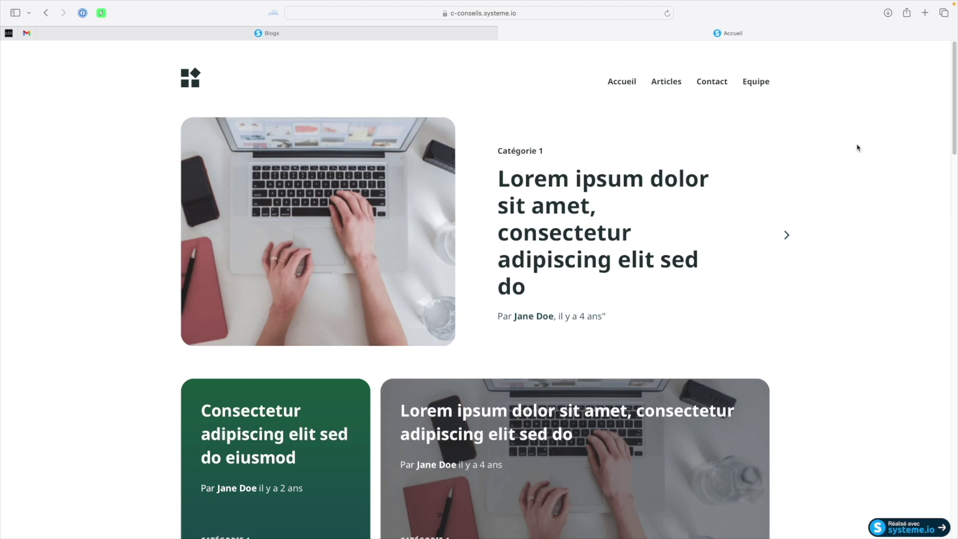
pyautogui.click(393, 34)
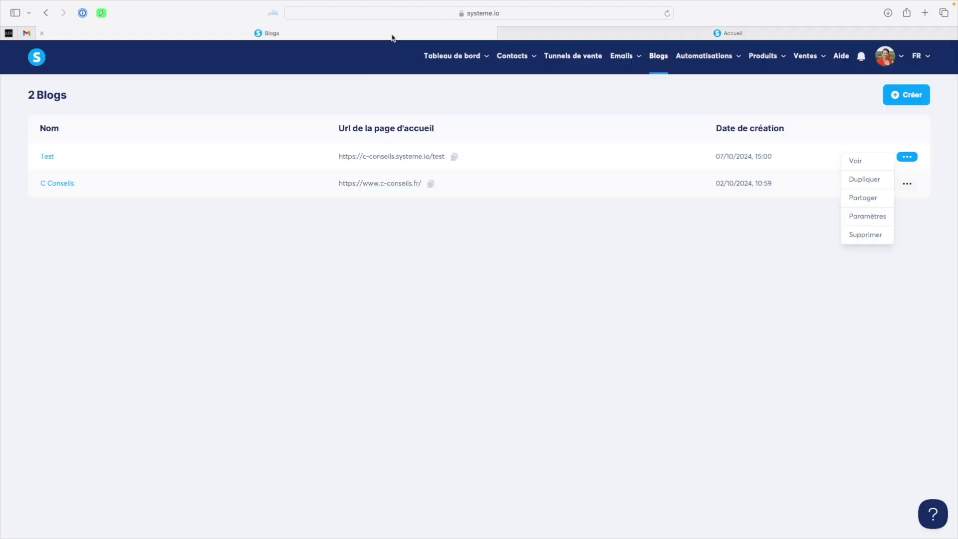
# Step: Open the Test blog and look through its articles, pages and categories
pyautogui.click(48, 157)
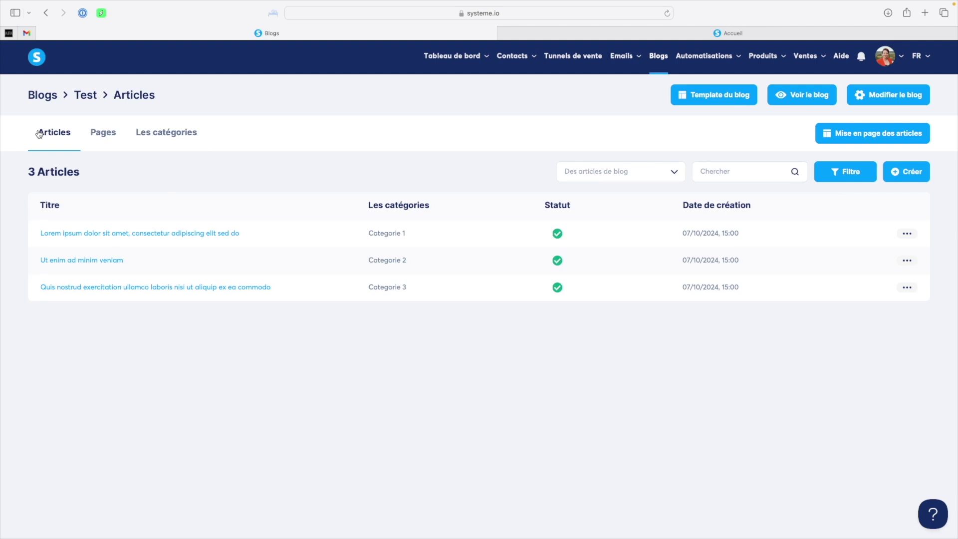
pyautogui.click(95, 134)
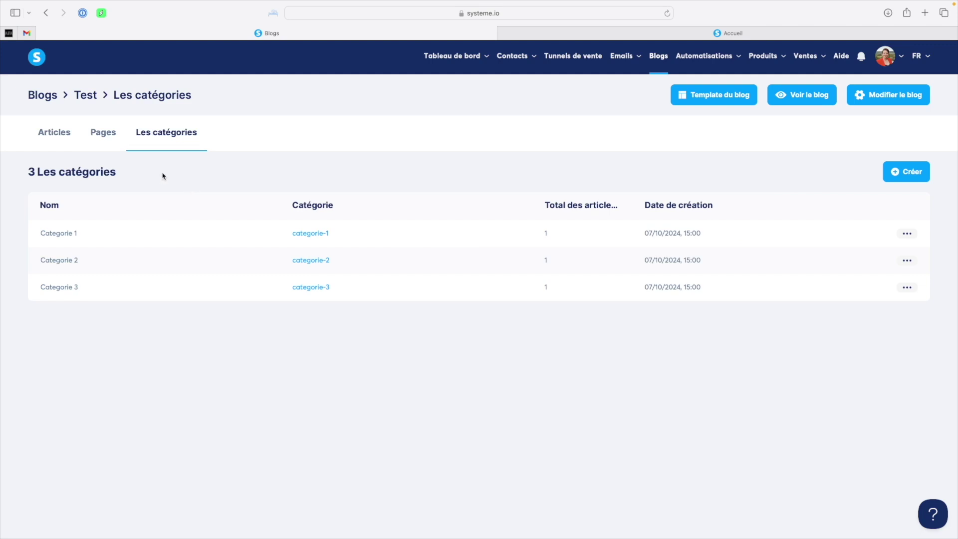
pyautogui.click(63, 137)
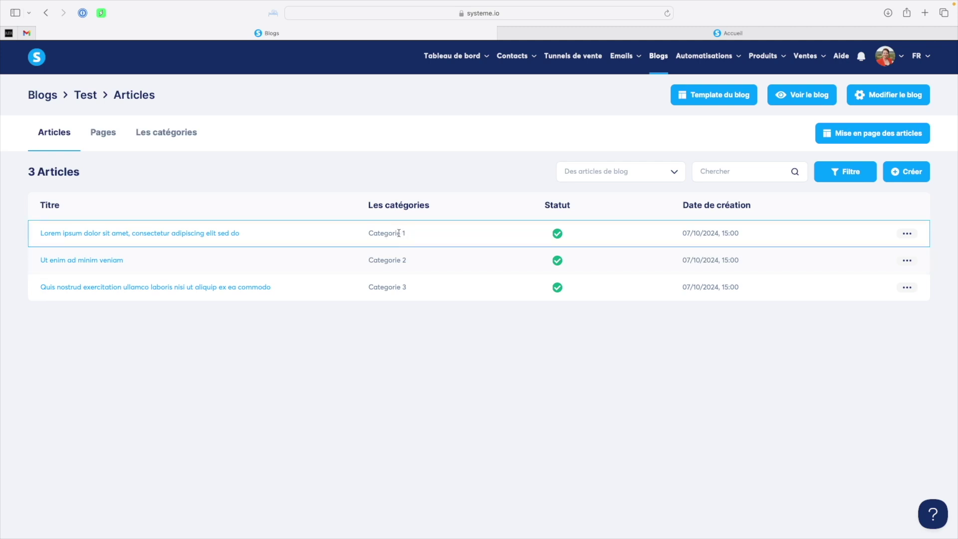
pyautogui.click(185, 139)
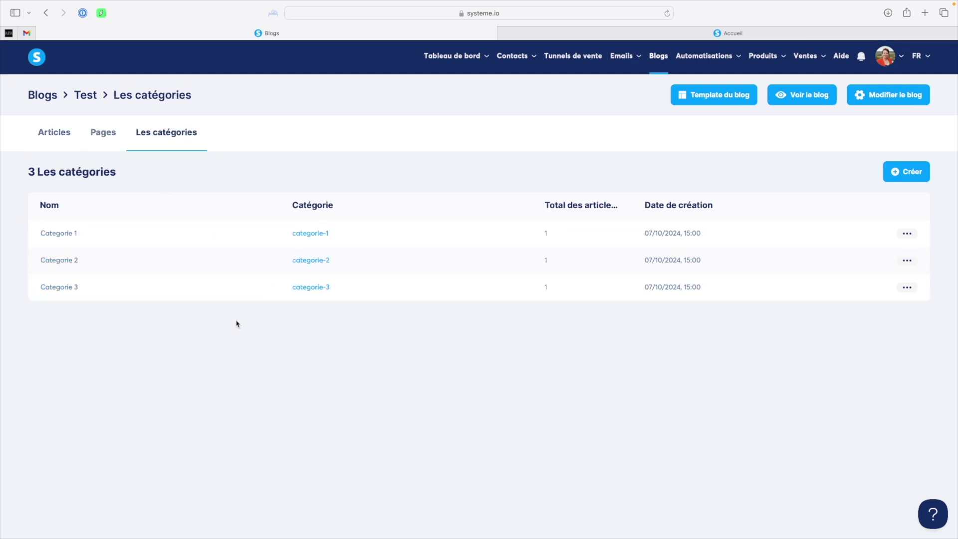
# Step: Examine the name, access path, description and SEO fields in the settings of Categorie 1, and close them without saving
pyautogui.click(907, 233)
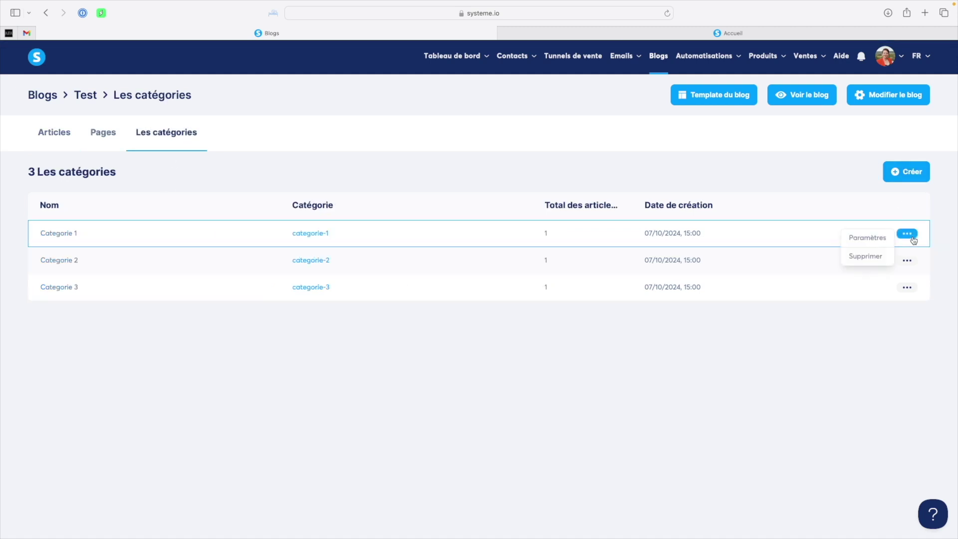
pyautogui.click(870, 240)
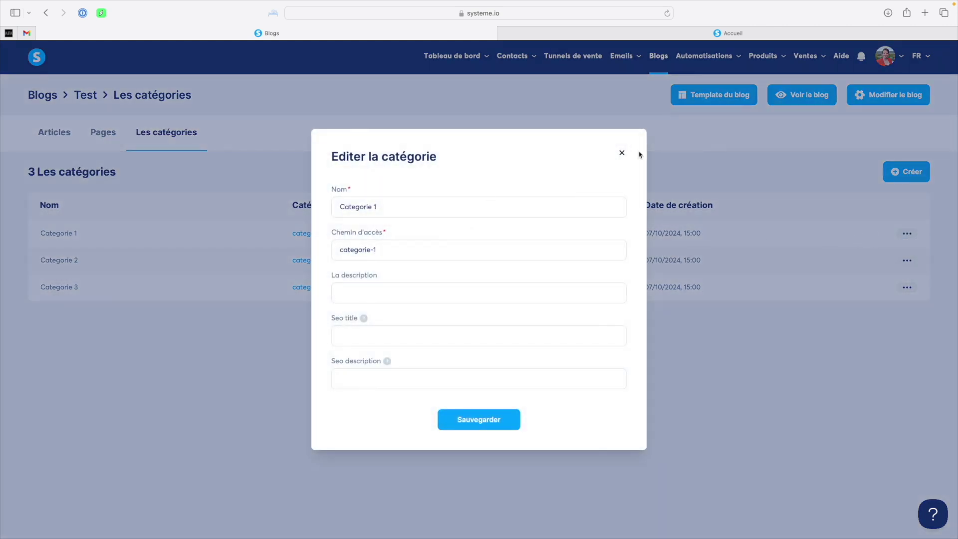
pyautogui.click(621, 153)
pyautogui.click(901, 236)
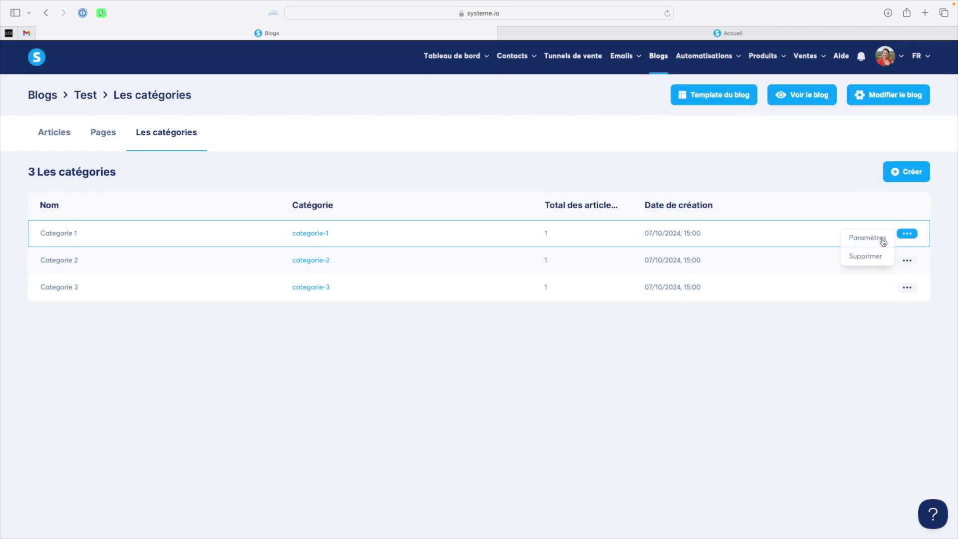
pyautogui.click(870, 240)
pyautogui.moveTo(394, 206); pyautogui.dragTo(323, 205)
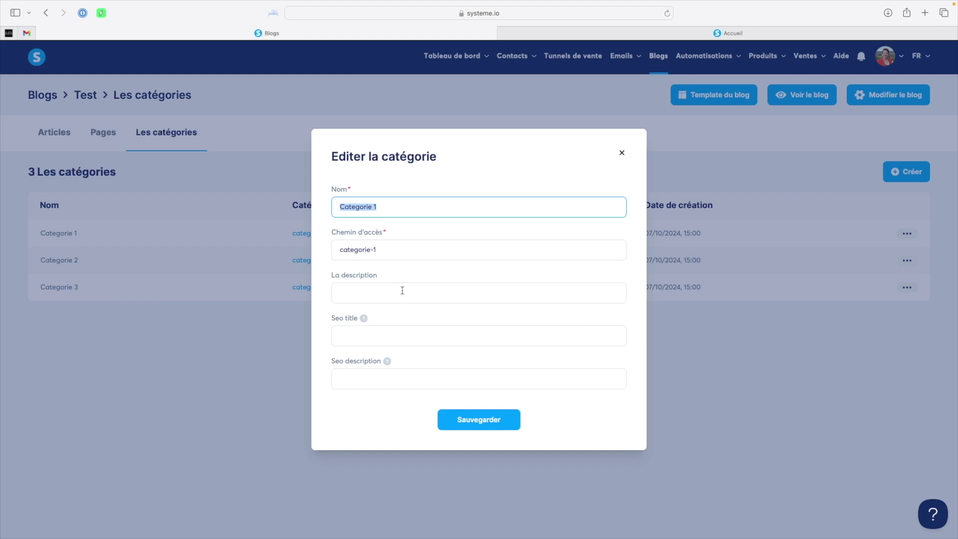
pyautogui.click(383, 247)
pyautogui.click(368, 285)
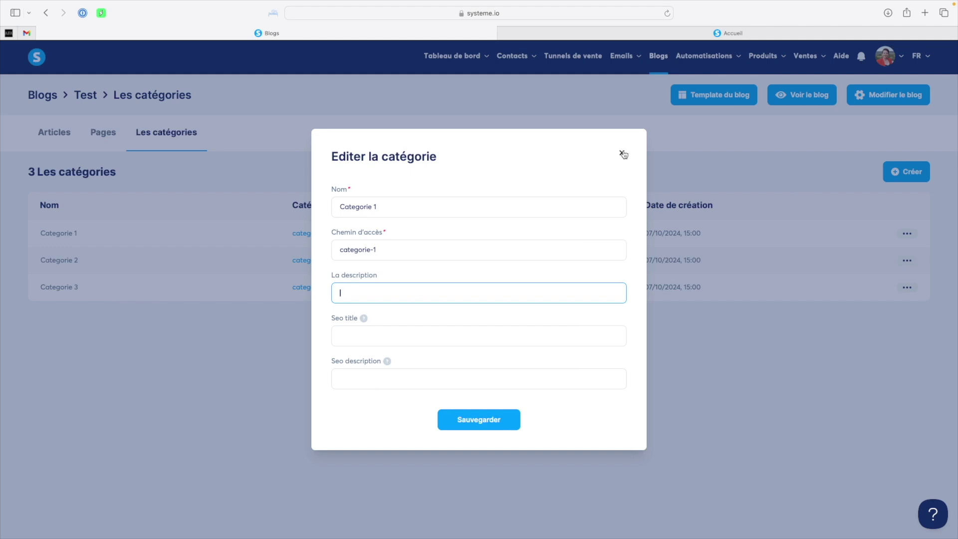
pyautogui.click(623, 154)
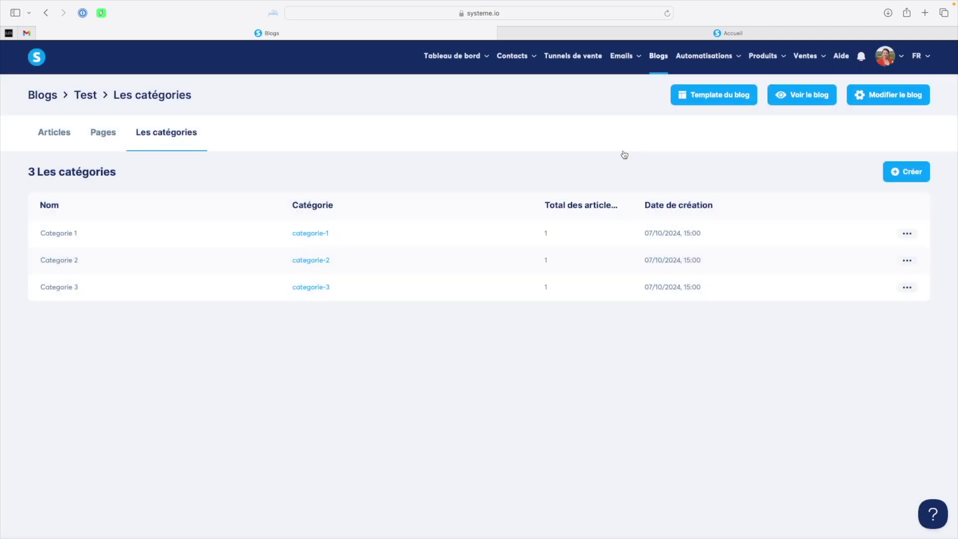
# Step: Show the Test blog's page list and open one of its pages in a separate browser tab
pyautogui.click(105, 134)
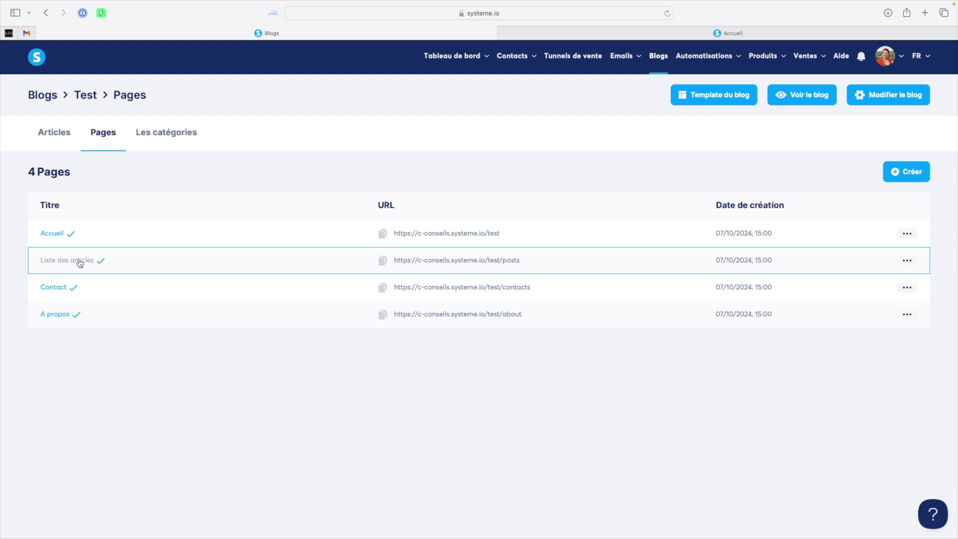
pyautogui.keyDown('super'); pyautogui.click(74, 293); pyautogui.keyUp('super')
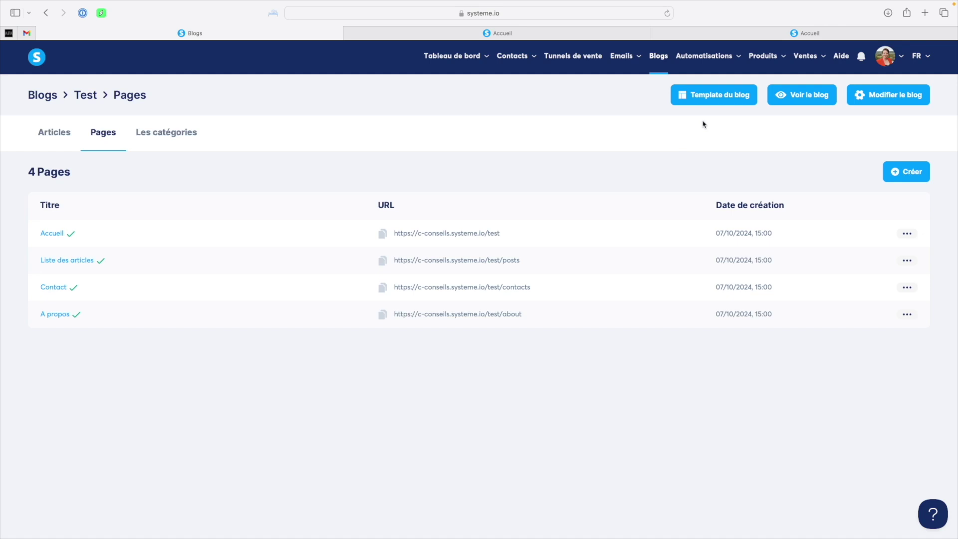
# Step: Open the Test blog's template in the editor and examine the available elements, from text and columns to media, social and other
pyautogui.click(712, 106)
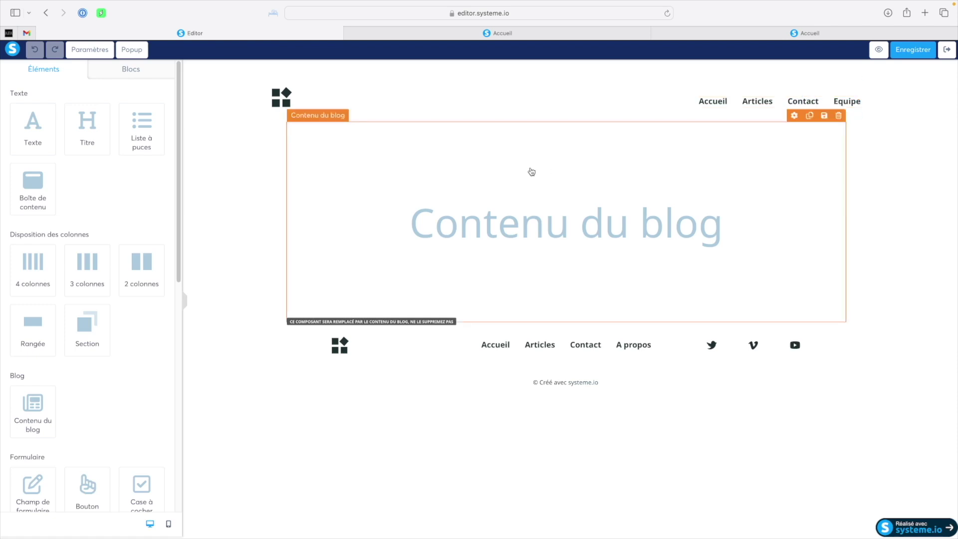
pyautogui.click(423, 362)
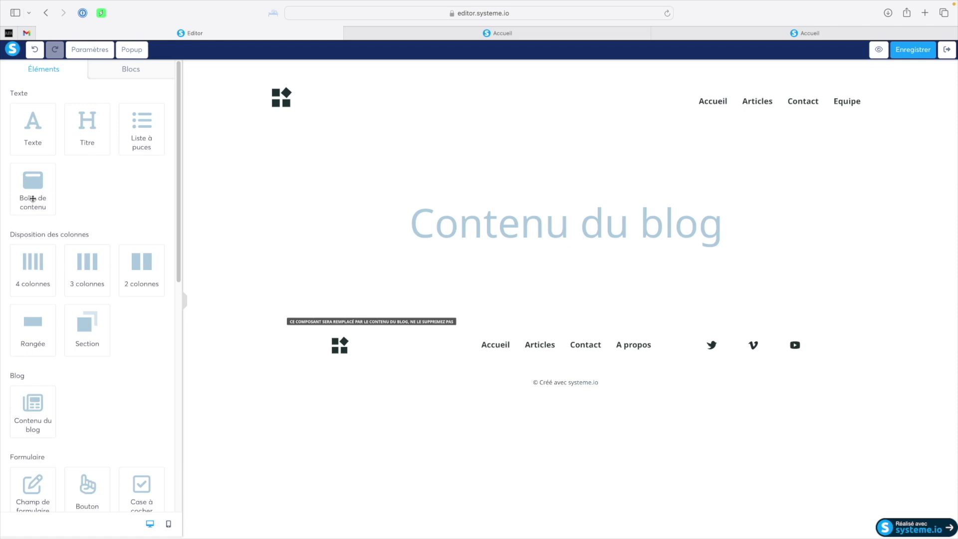
pyautogui.scroll(-3, 60, 209)
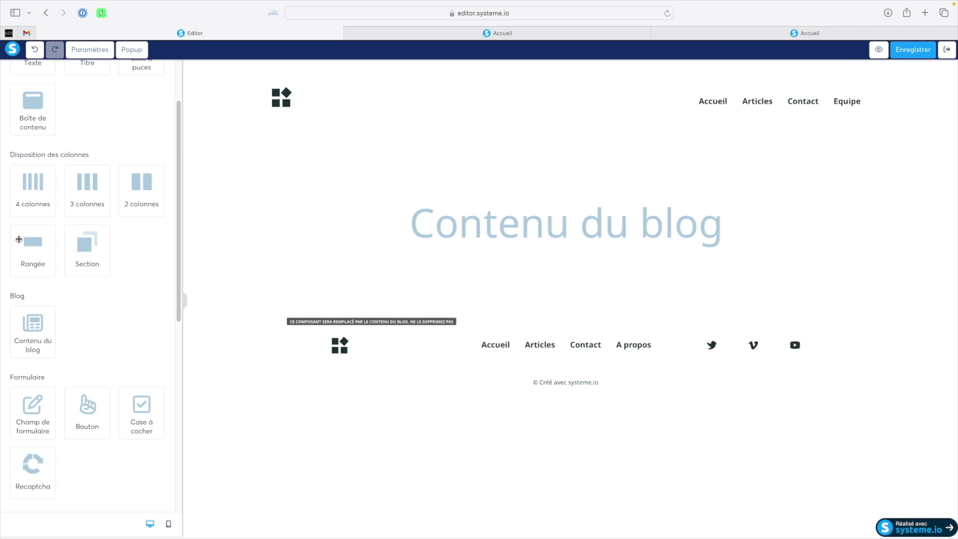
pyautogui.scroll(-5, 85, 257)
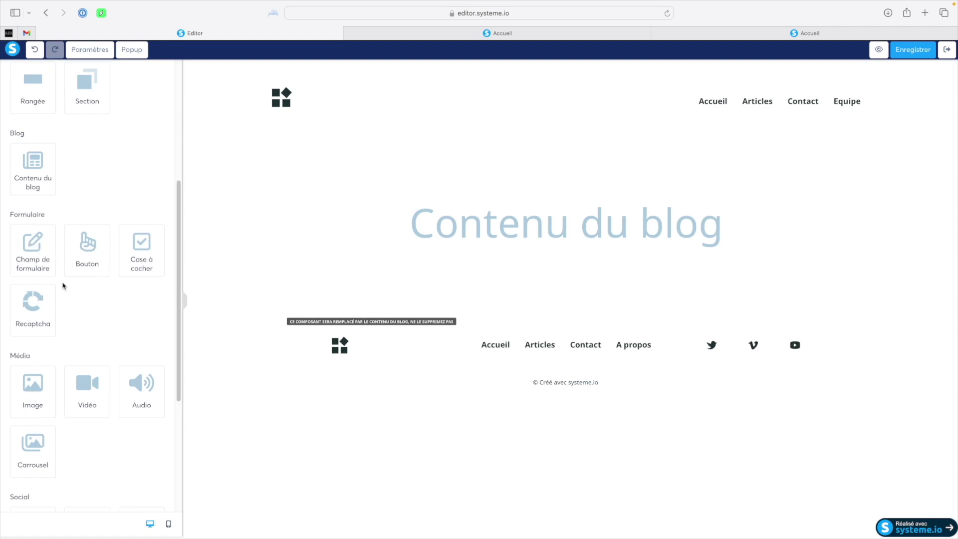
pyautogui.scroll(-5, 71, 305)
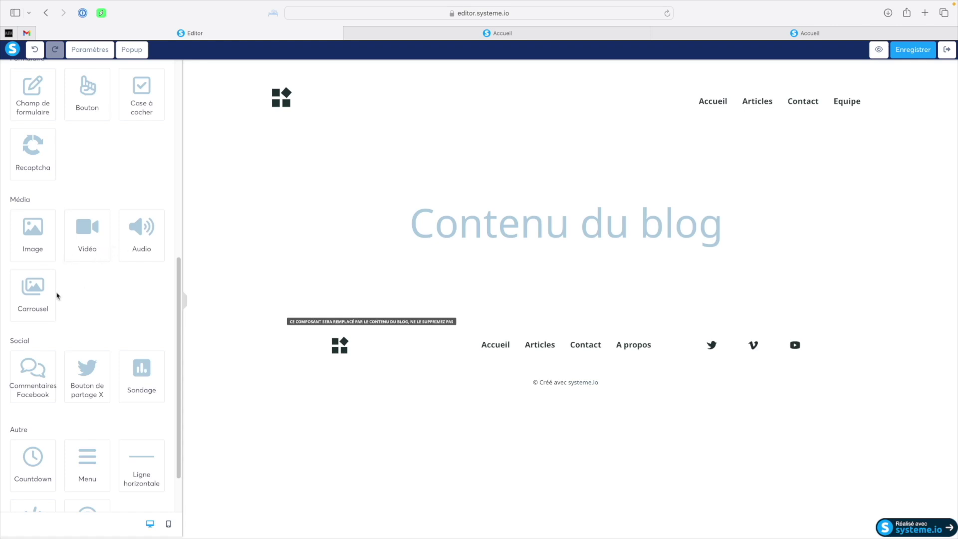
pyautogui.scroll(-3, 82, 312)
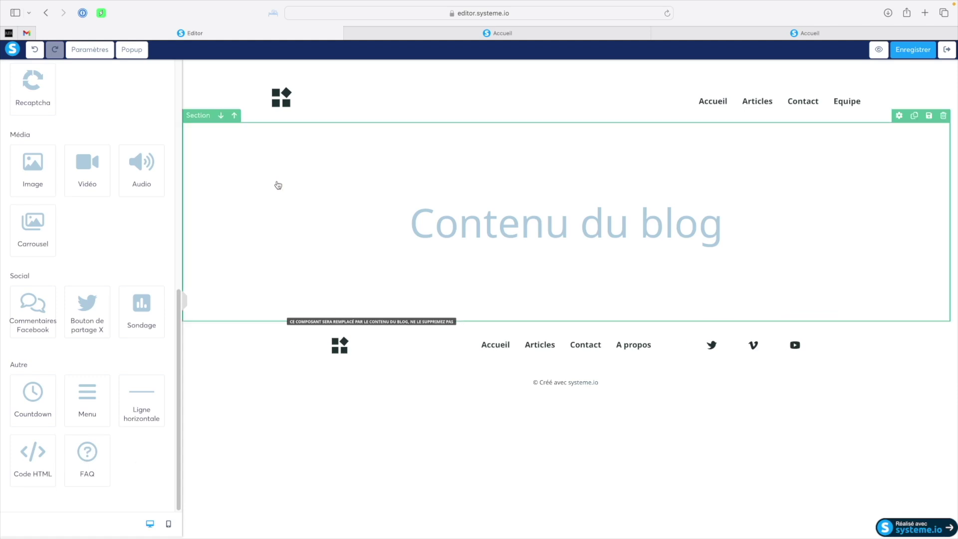
# Step: Replace the header logo with the red letter C picture from the uploaded images and set its size to 92
pyautogui.click(283, 107)
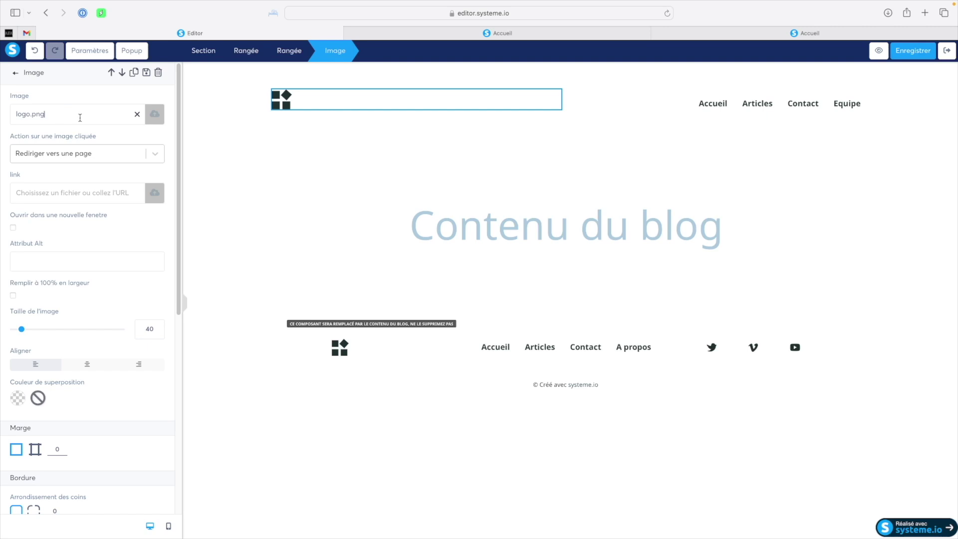
pyautogui.click(137, 115)
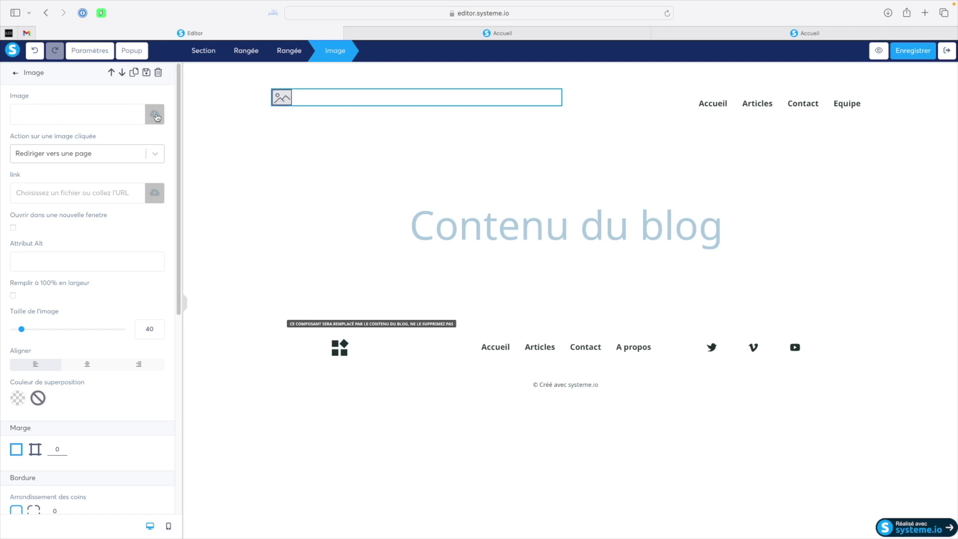
pyautogui.click(157, 118)
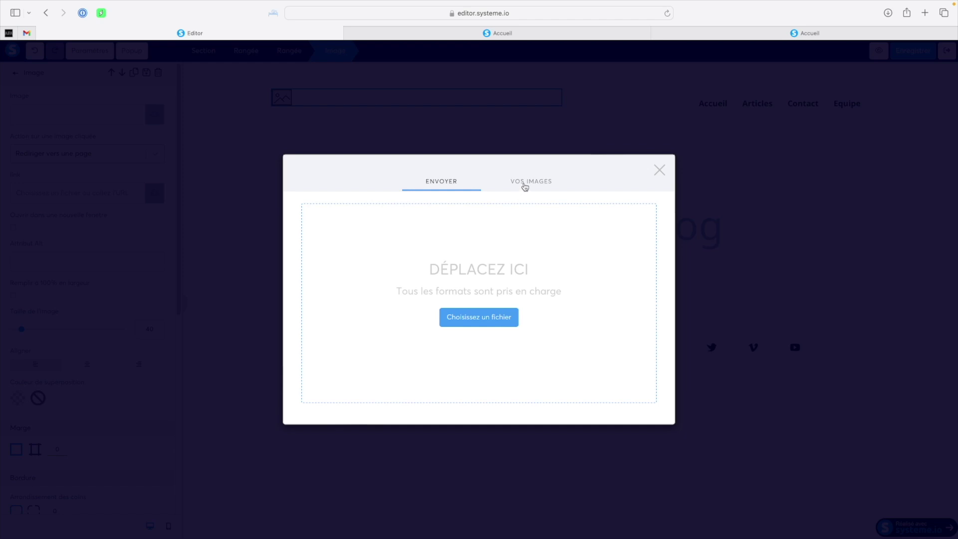
pyautogui.click(548, 185)
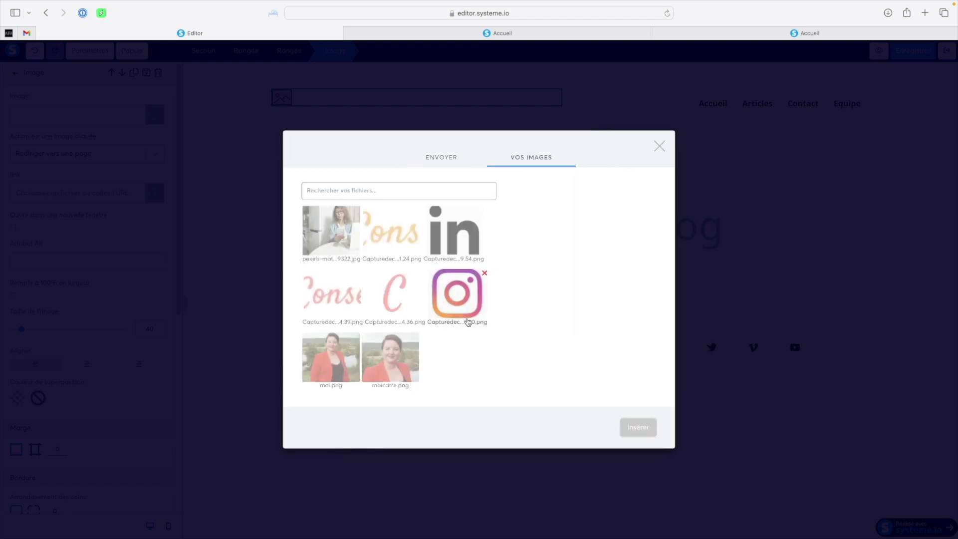
pyautogui.click(394, 294)
pyautogui.click(638, 427)
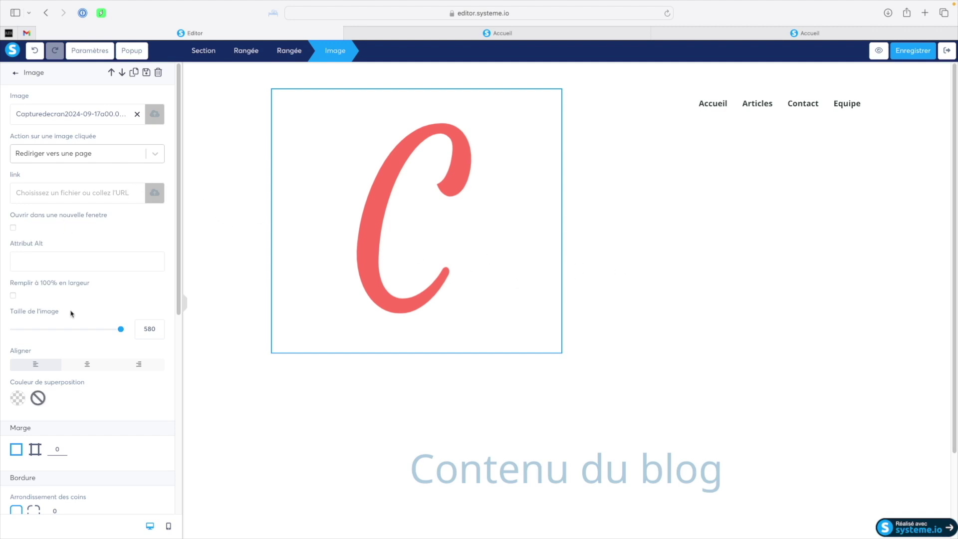
pyautogui.moveTo(121, 329); pyautogui.dragTo(31, 333)
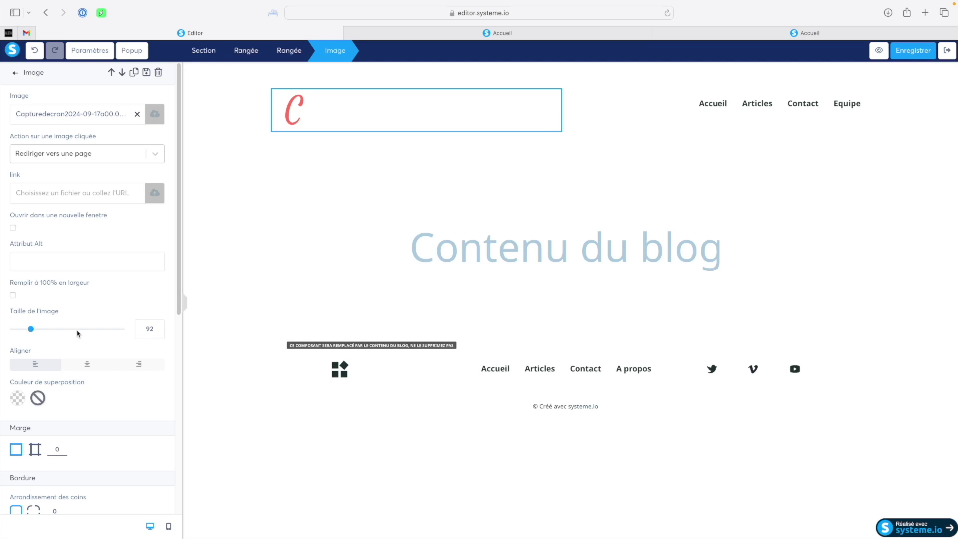
pyautogui.click(16, 73)
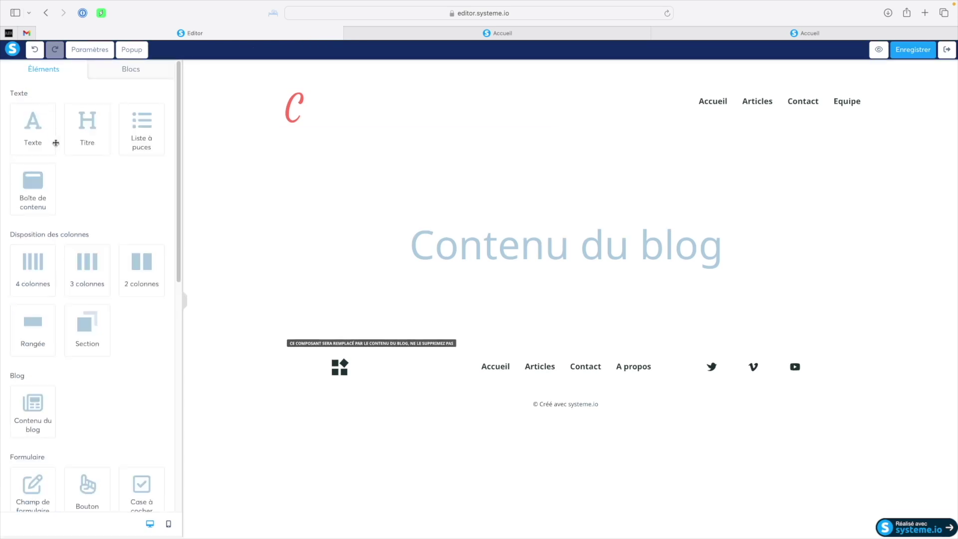
# Step: Add a text element below the header's logo and menu row, with the text "Slogan CConseils"
pyautogui.moveTo(29, 126); pyautogui.dragTo(588, 119)
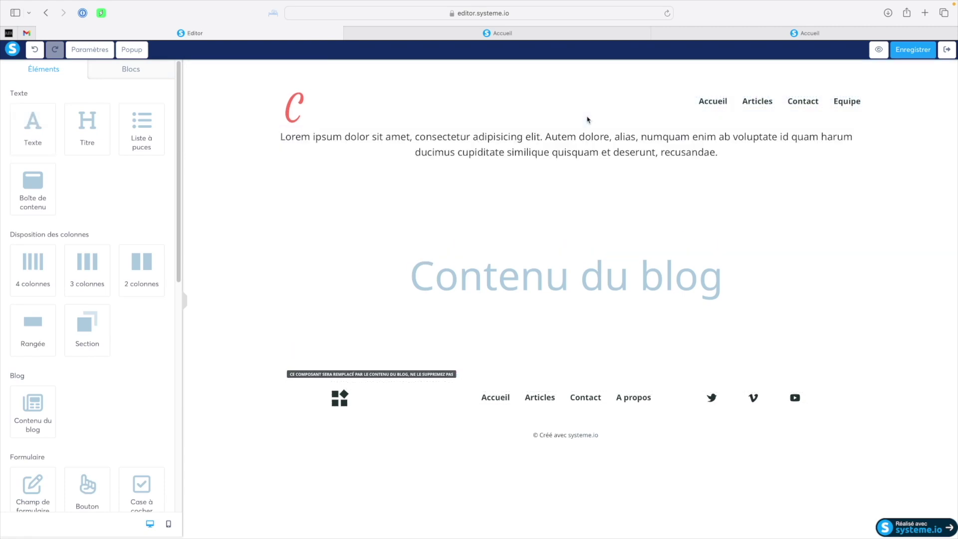
pyautogui.click(304, 148)
pyautogui.tripleClick(308, 139)
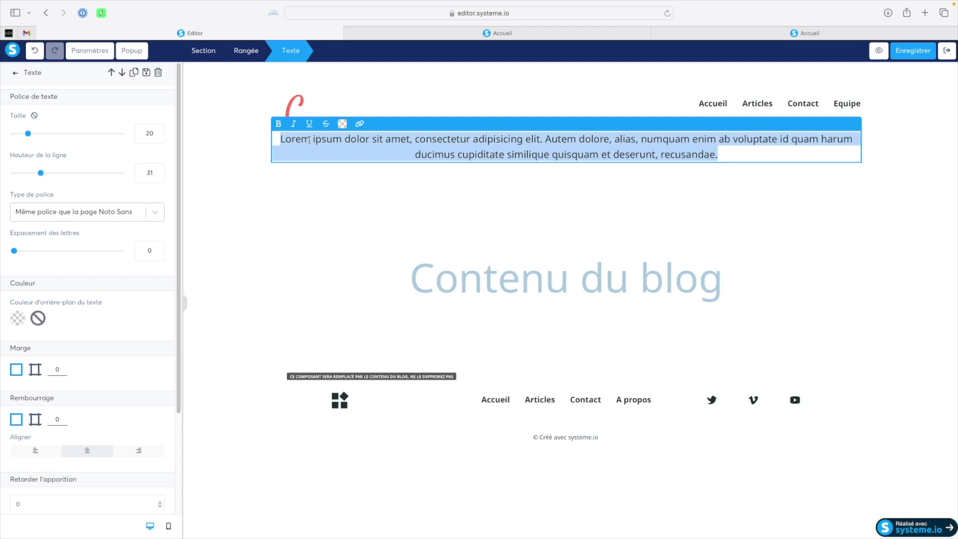
pyautogui.press('BackSpace')
pyautogui.write('Slogan CConseils')
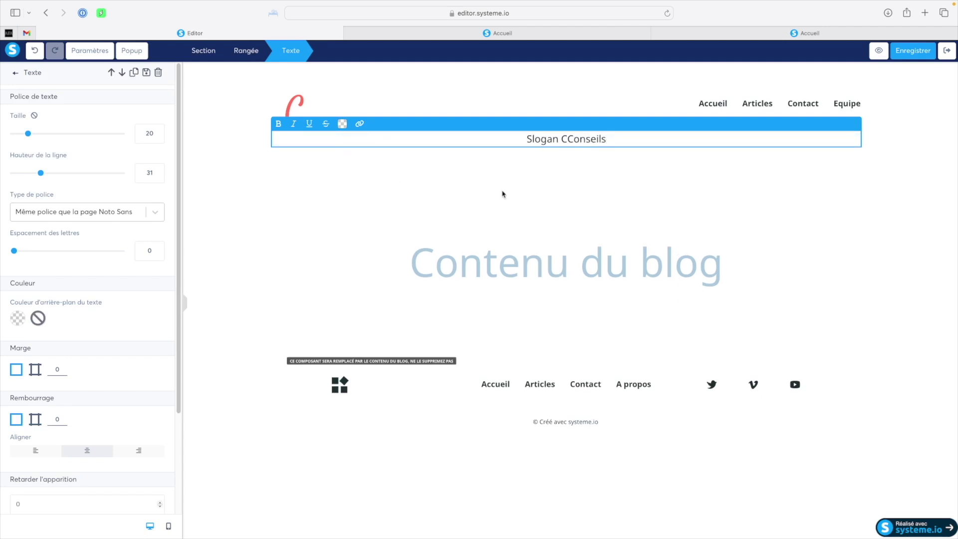
pyautogui.click(541, 208)
# Step: Format the "Slogan CConseils" text as bold, italic, underlined and struck through
pyautogui.click(571, 135)
pyautogui.tripleClick(546, 139)
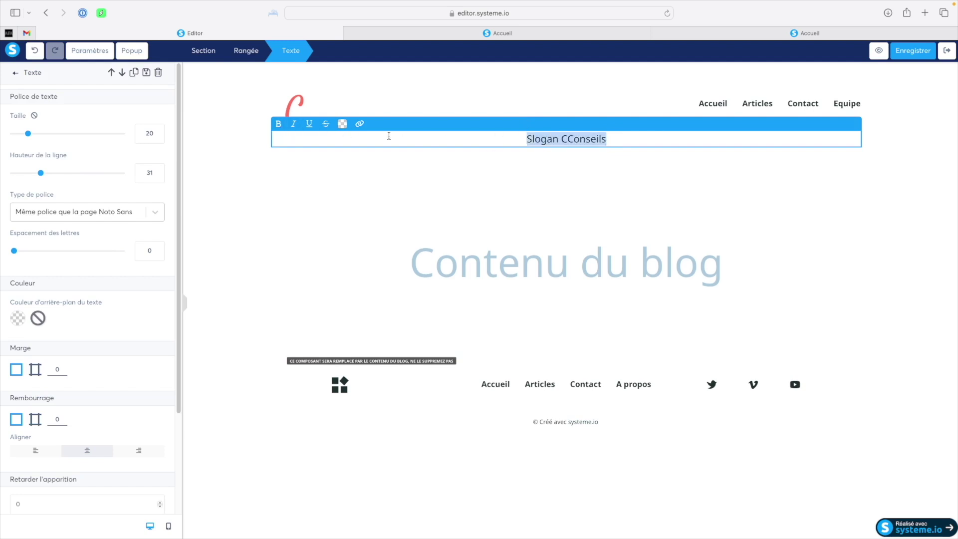
pyautogui.click(279, 124)
pyautogui.click(294, 129)
pyautogui.click(310, 127)
pyautogui.click(326, 126)
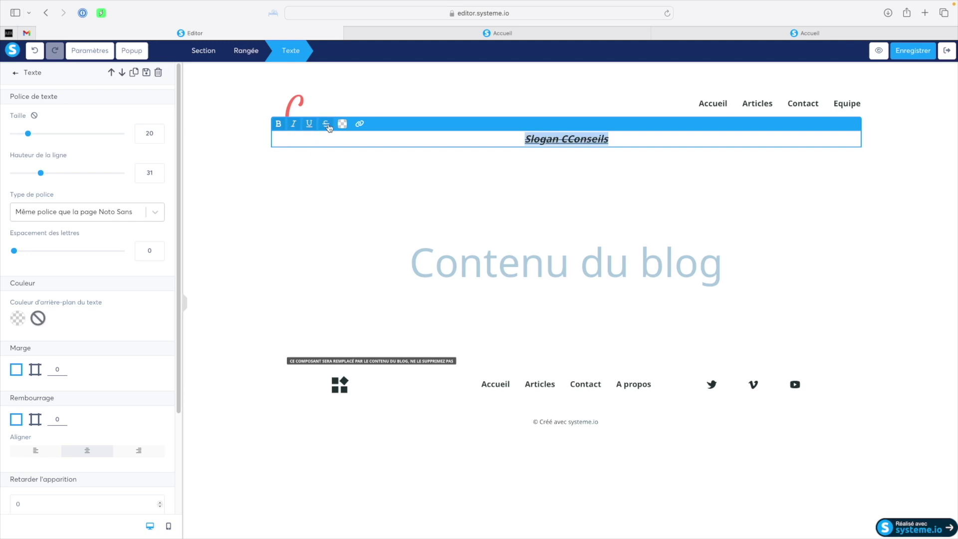
# Step: Colour the slogan text orange (F5A623) and view its link options without adding a link
pyautogui.click(343, 124)
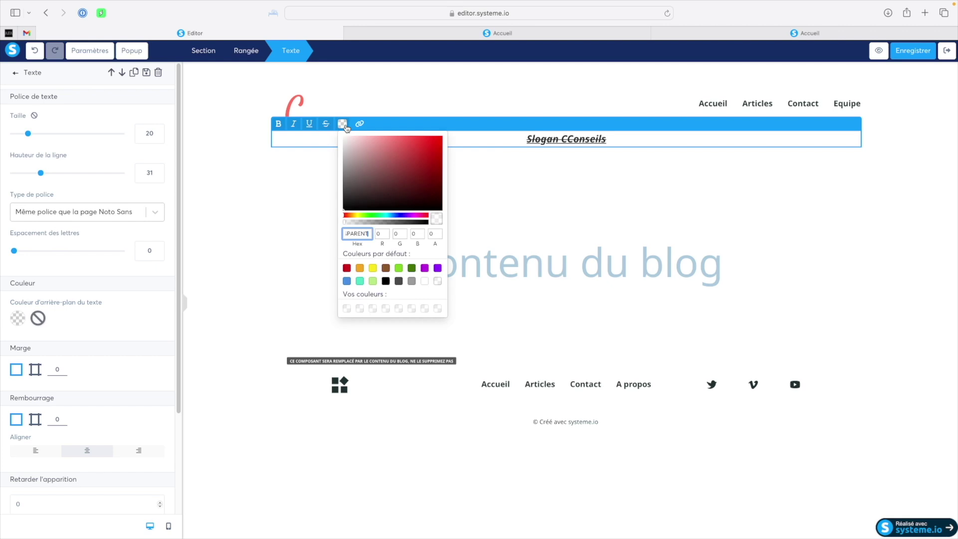
pyautogui.click(372, 268)
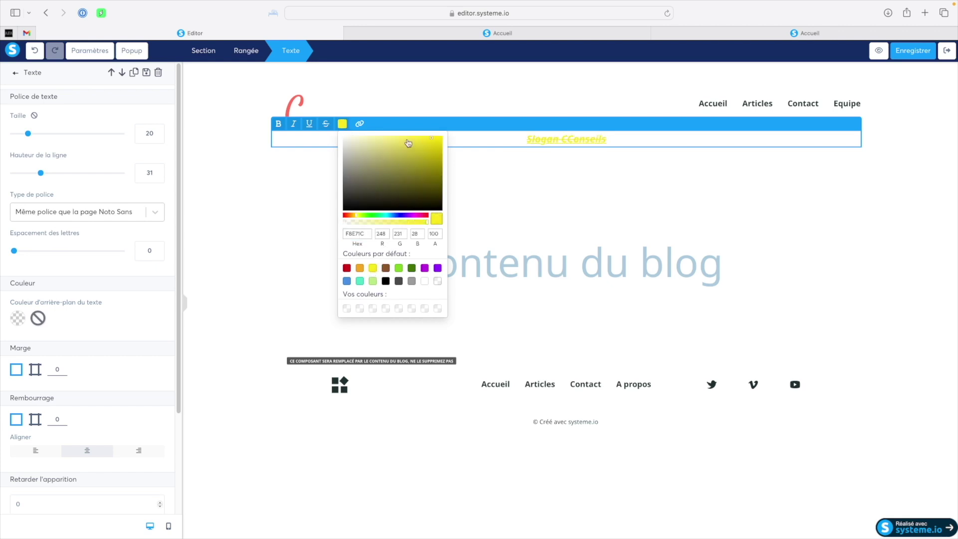
pyautogui.click(360, 268)
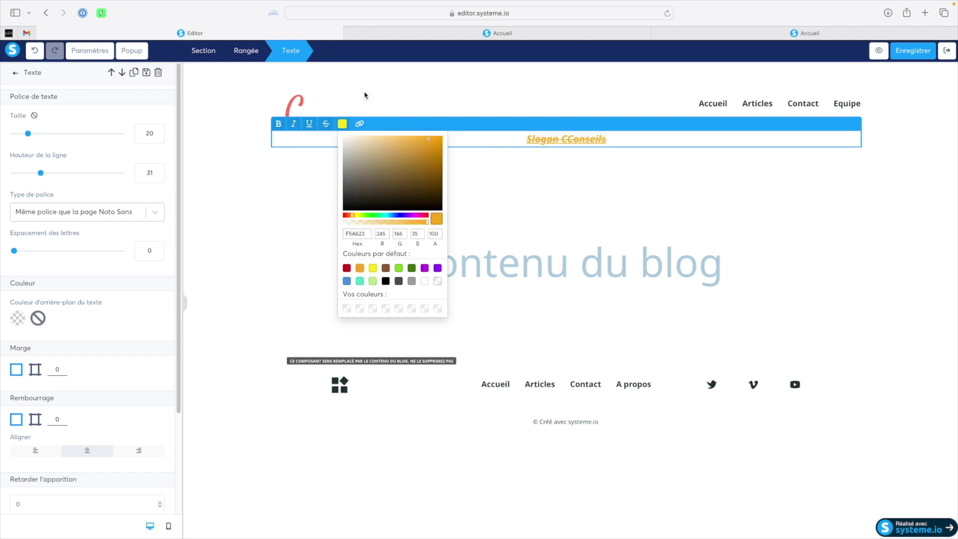
pyautogui.click(359, 123)
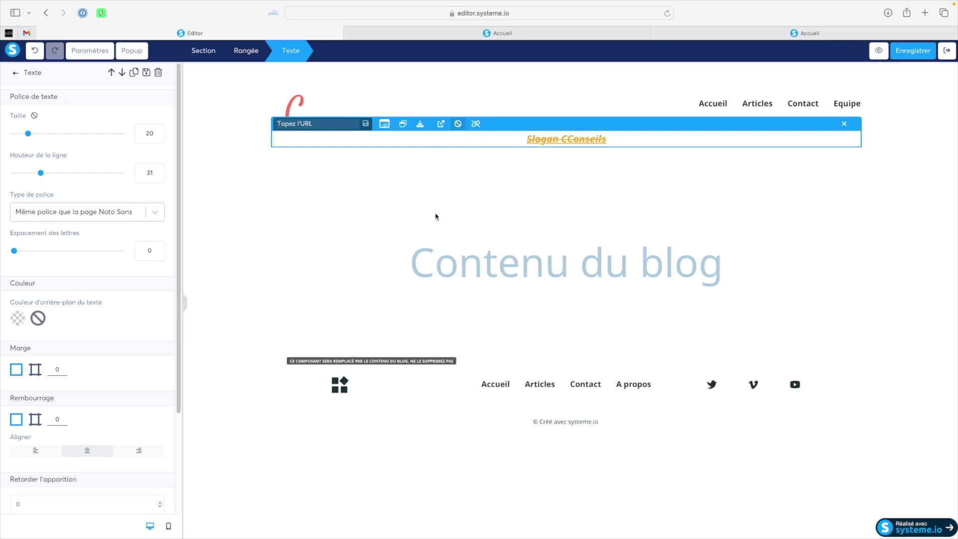
pyautogui.click(366, 183)
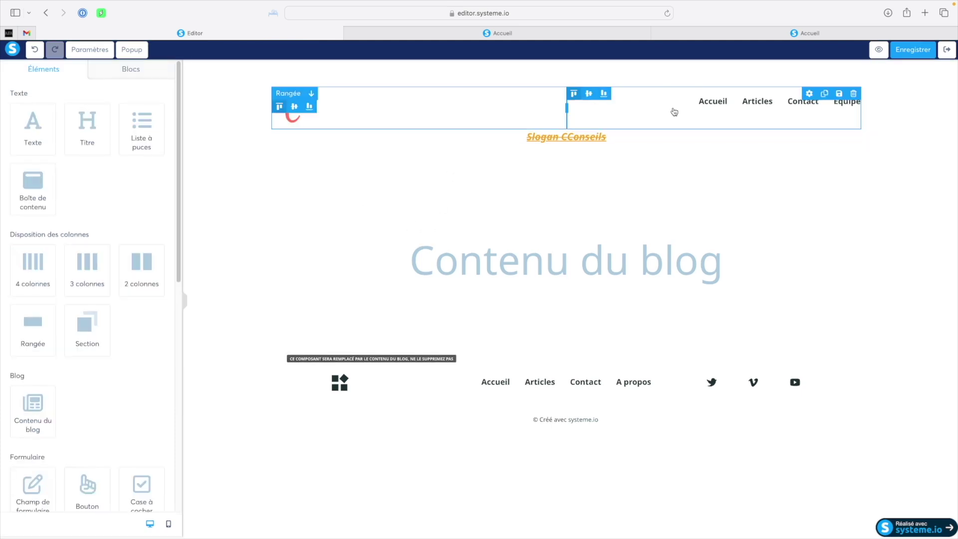
# Step: Create a sub-menu under the header menu's Accueil item with the entries "Bougie format 1" and "Bougie format 2"
pyautogui.click(717, 104)
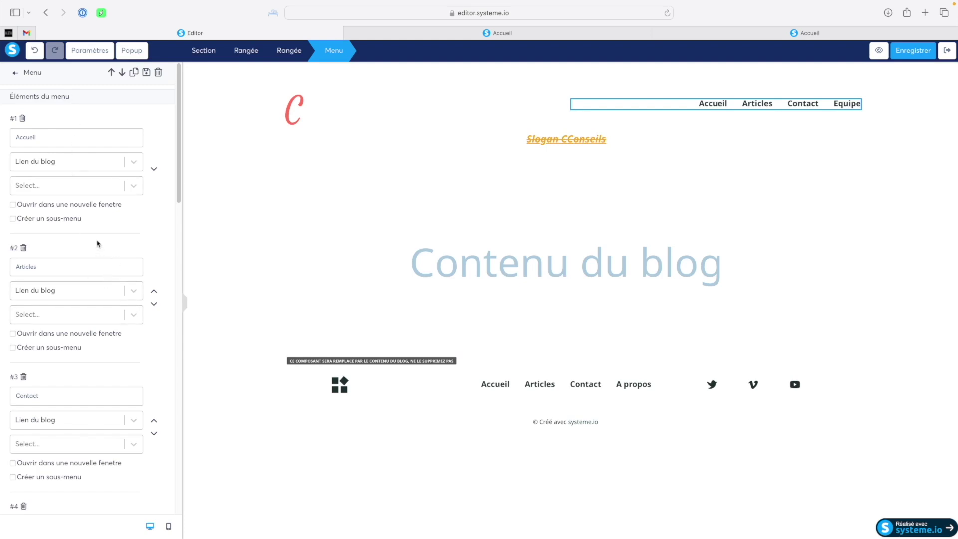
pyautogui.click(40, 138)
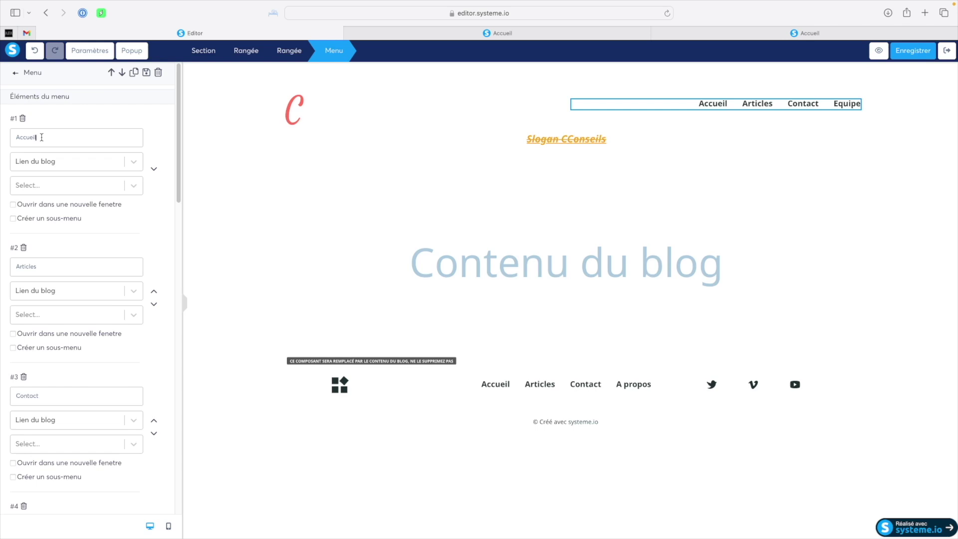
pyautogui.click(52, 166)
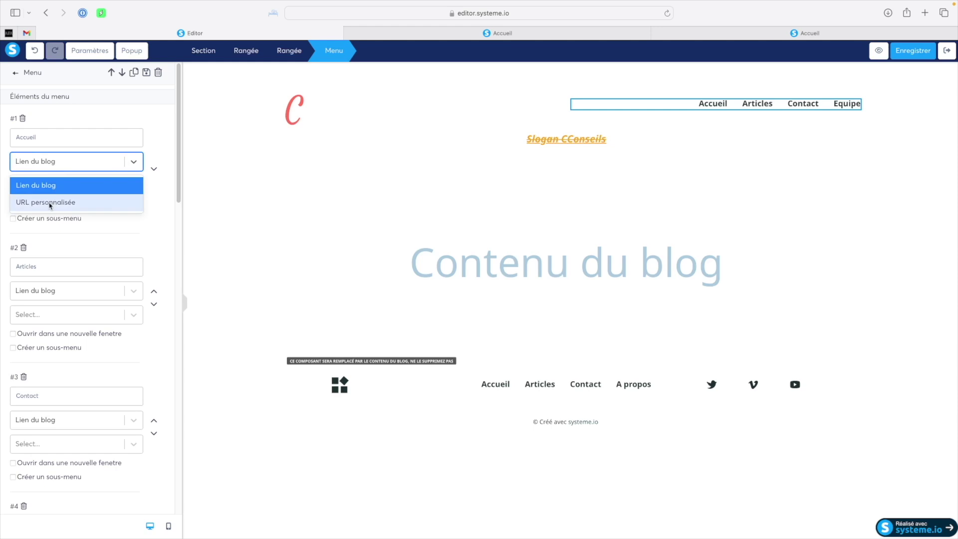
pyautogui.click(45, 244)
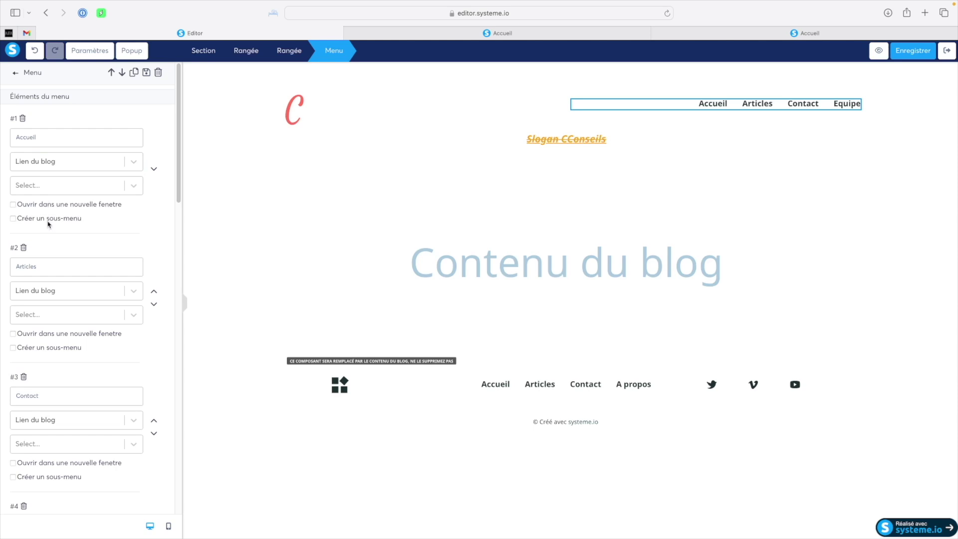
pyautogui.click(50, 219)
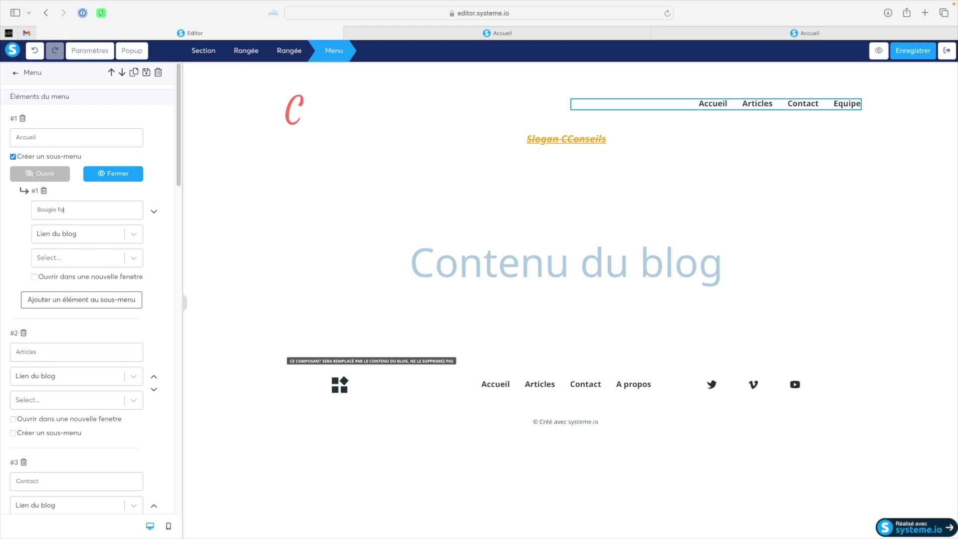
pyautogui.click(83, 304)
pyautogui.click(69, 310)
pyautogui.write('Bougie format 2')
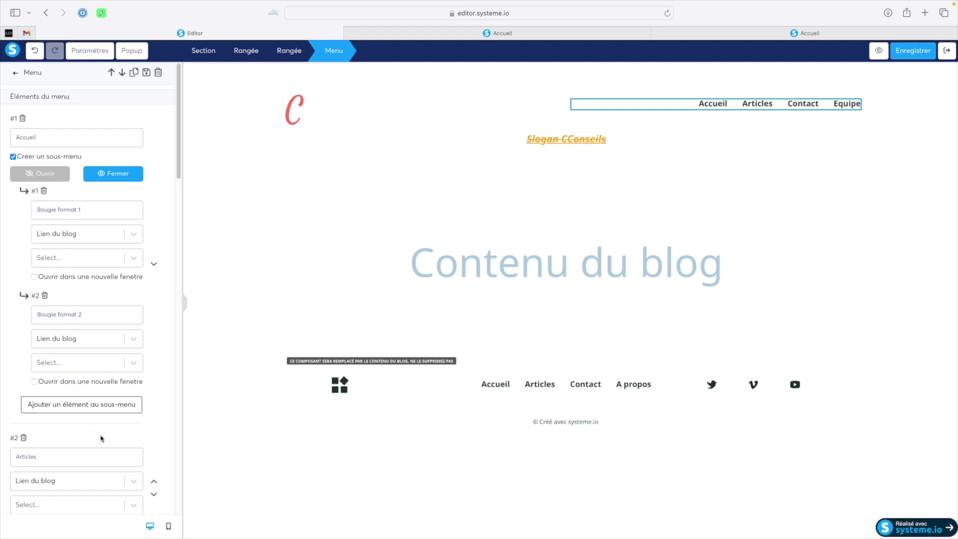
# Step: Display the Accueil sub-menu on the editor canvas and hide it again
pyautogui.scroll(-1, 122, 349)
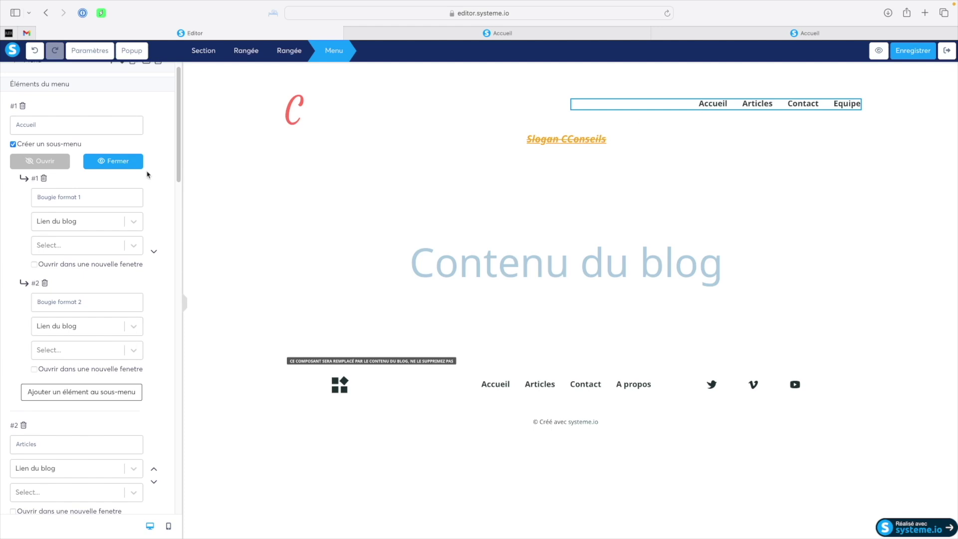
pyautogui.scroll(1, 148, 175)
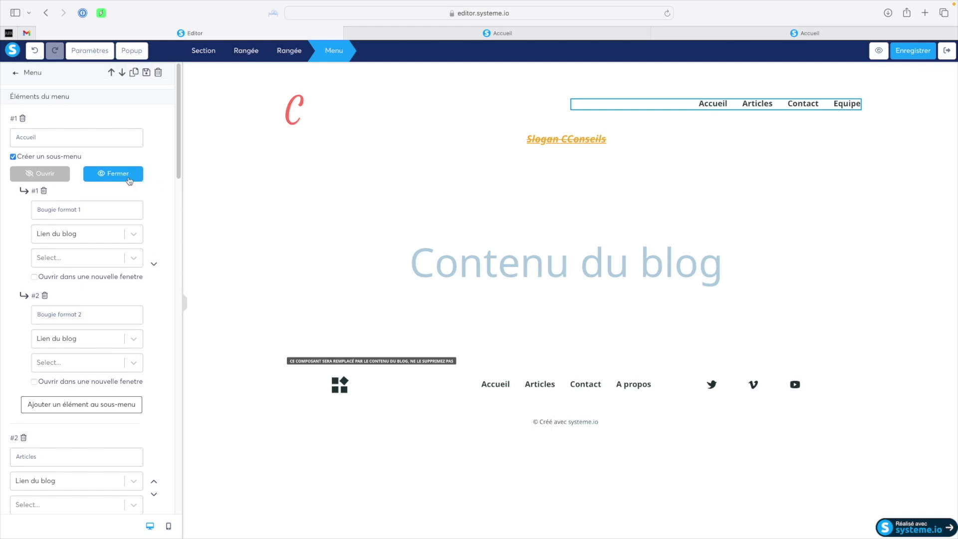
pyautogui.click(23, 178)
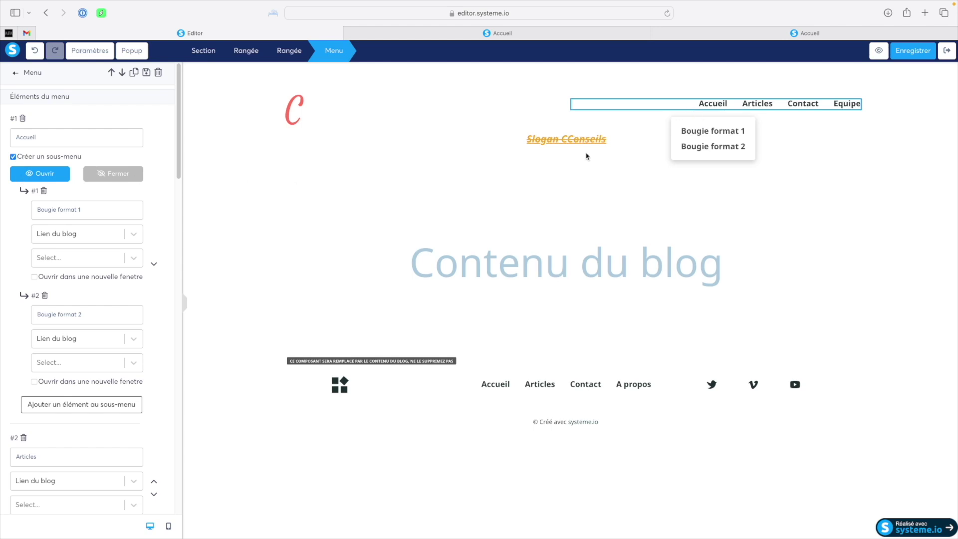
pyautogui.click(104, 176)
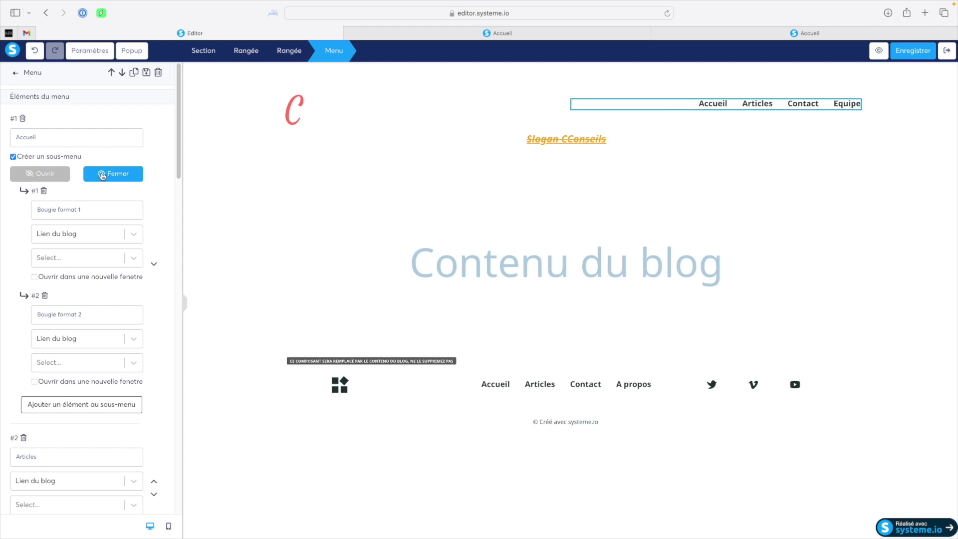
# Step: Preview the template in a separate browser tab, check the Accueil item's sub-menu there, and return to the editor
pyautogui.click(723, 102)
pyautogui.click(721, 102)
pyautogui.click(878, 50)
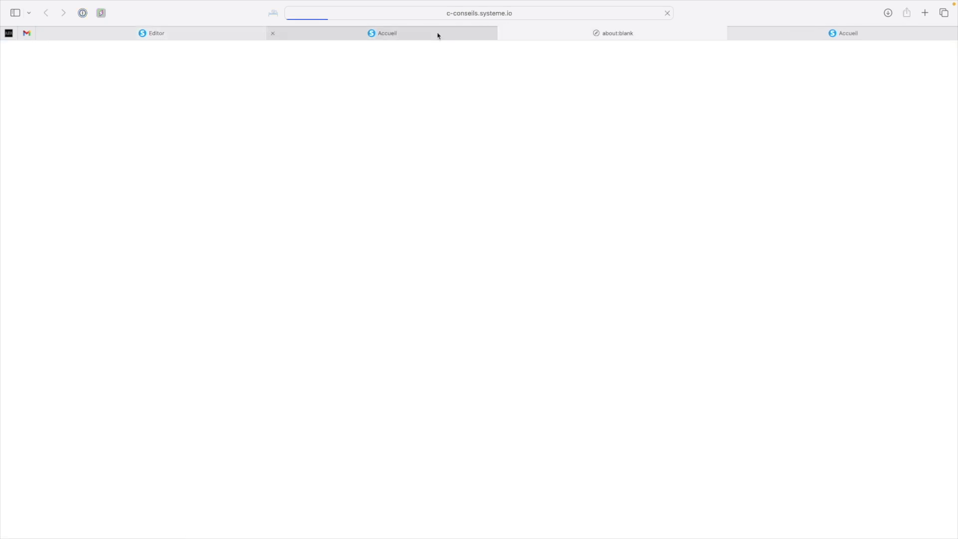
pyautogui.moveTo(628, 86)
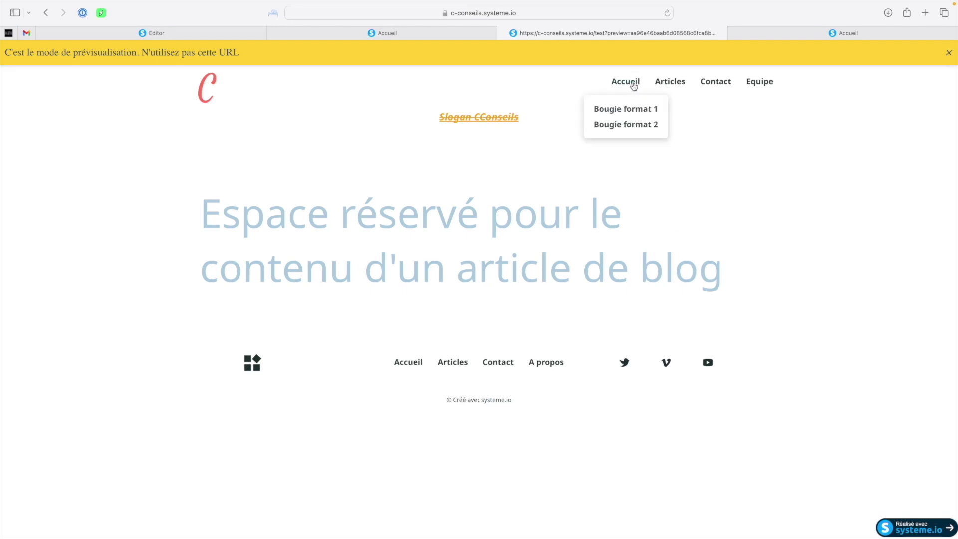
pyautogui.click(385, 34)
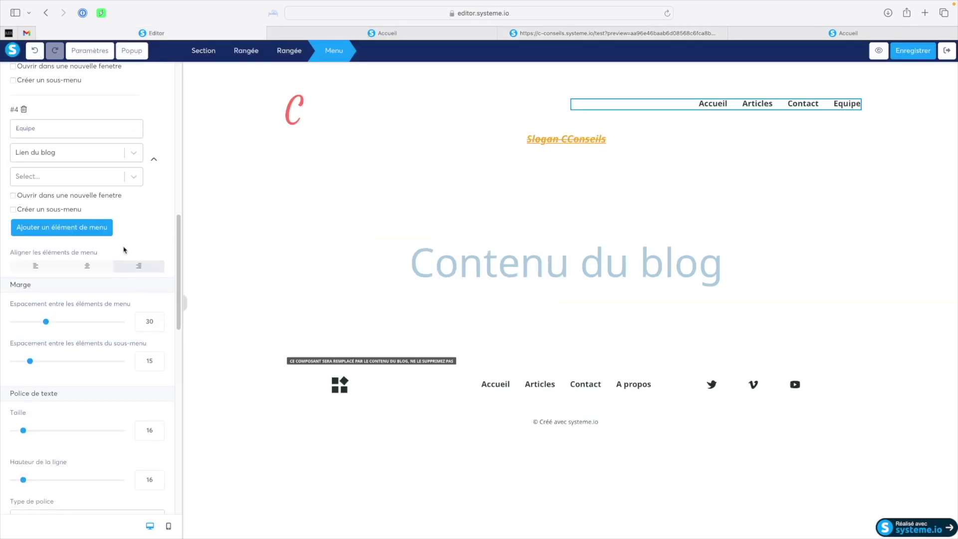
# Step: Examine the header menu's alignment, spacing, font and colour settings, including the available font types, without changing them
pyautogui.scroll(-4, 124, 249)
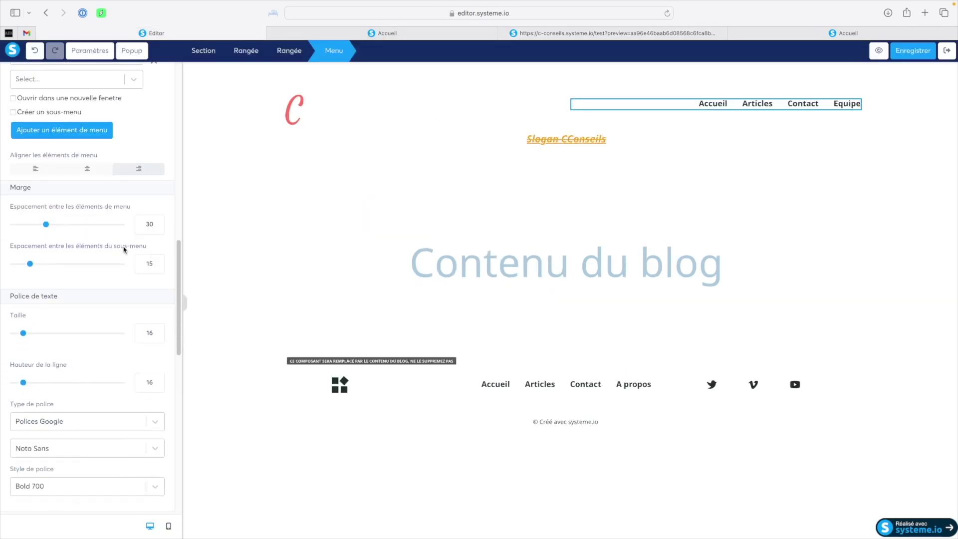
pyautogui.scroll(-1, 64, 232)
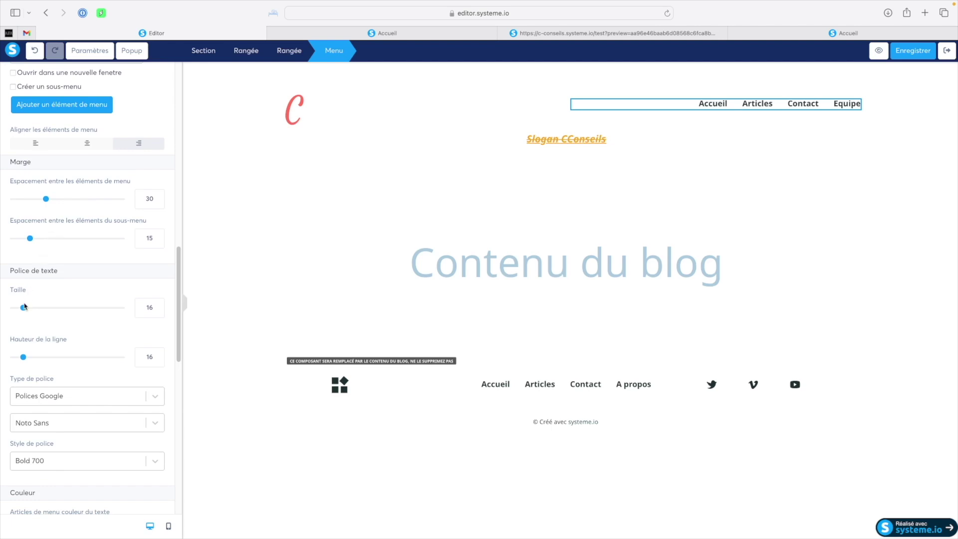
pyautogui.scroll(-3, 23, 309)
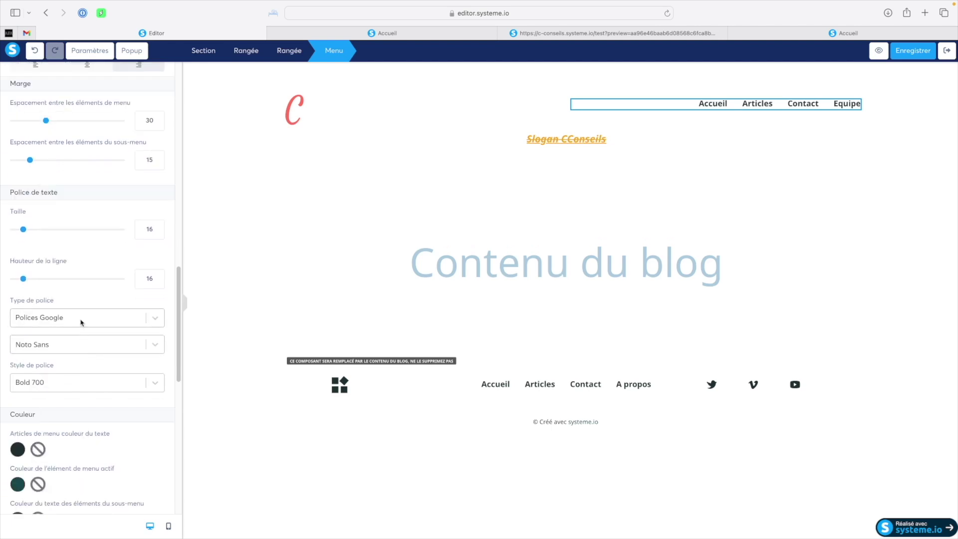
pyautogui.click(81, 321)
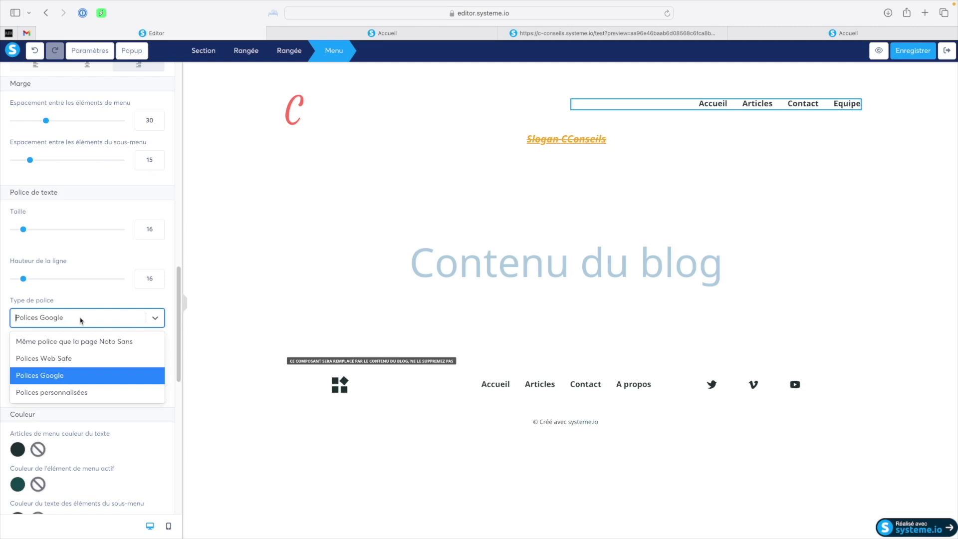
pyautogui.click(81, 321)
pyautogui.scroll(-6, 90, 343)
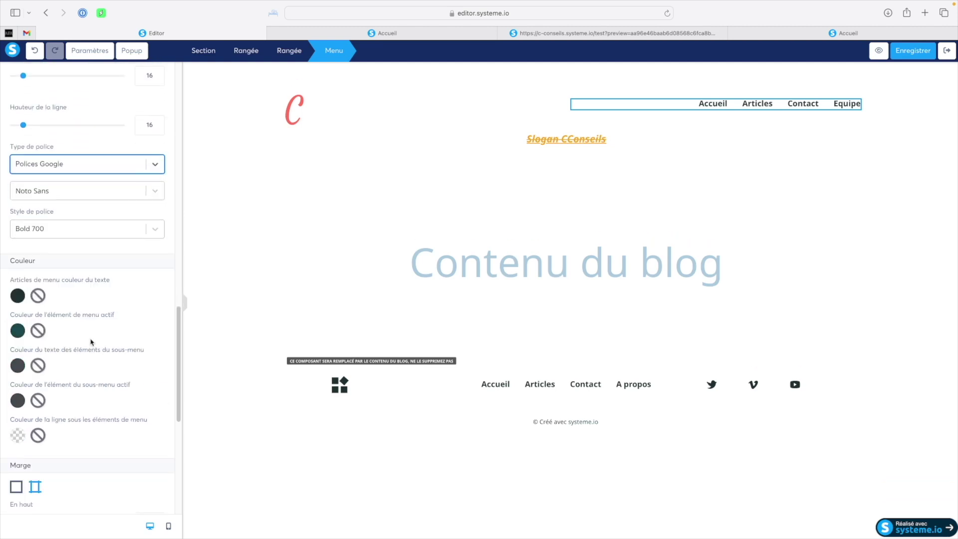
# Step: Set the header menu's top margin to 22
pyautogui.scroll(-3, 135, 366)
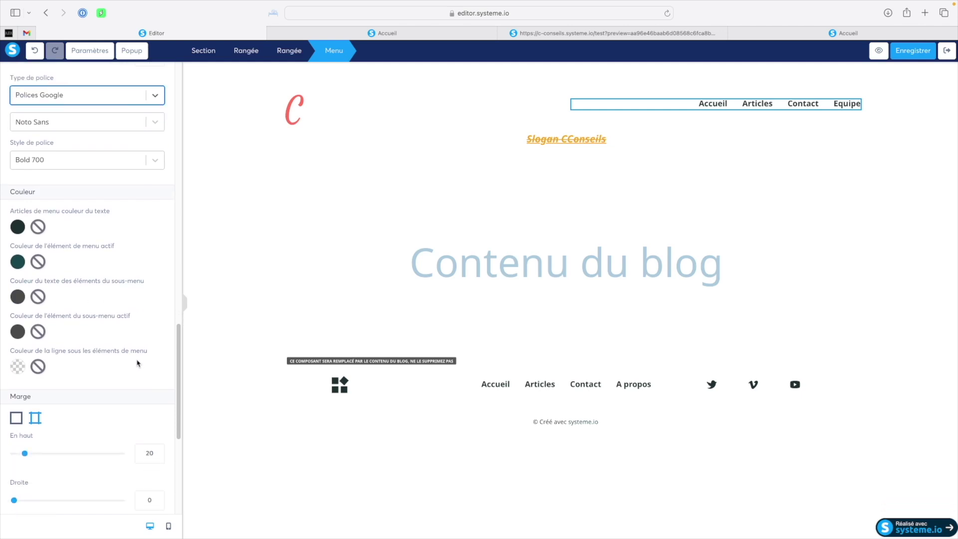
pyautogui.scroll(-2, 139, 359)
pyautogui.scroll(-3, 140, 359)
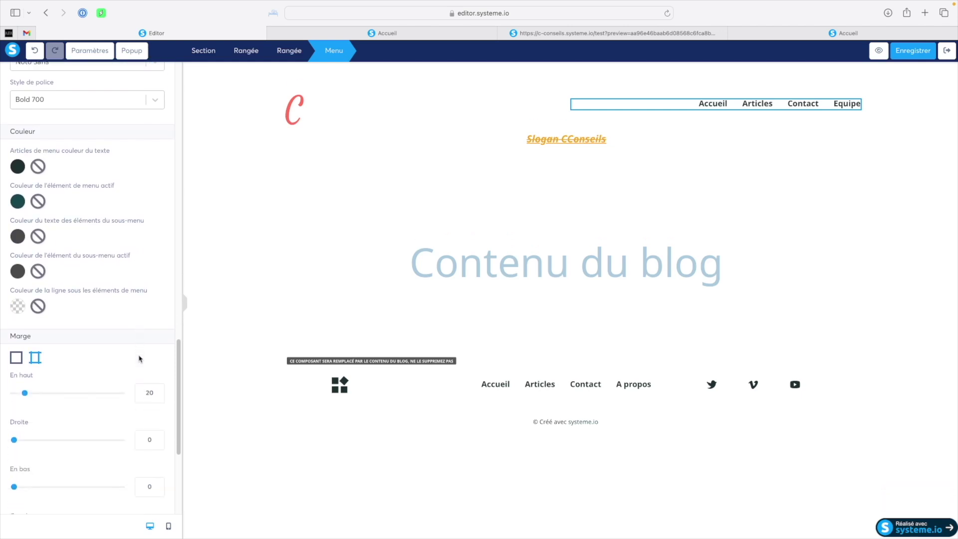
pyautogui.scroll(-8, 139, 359)
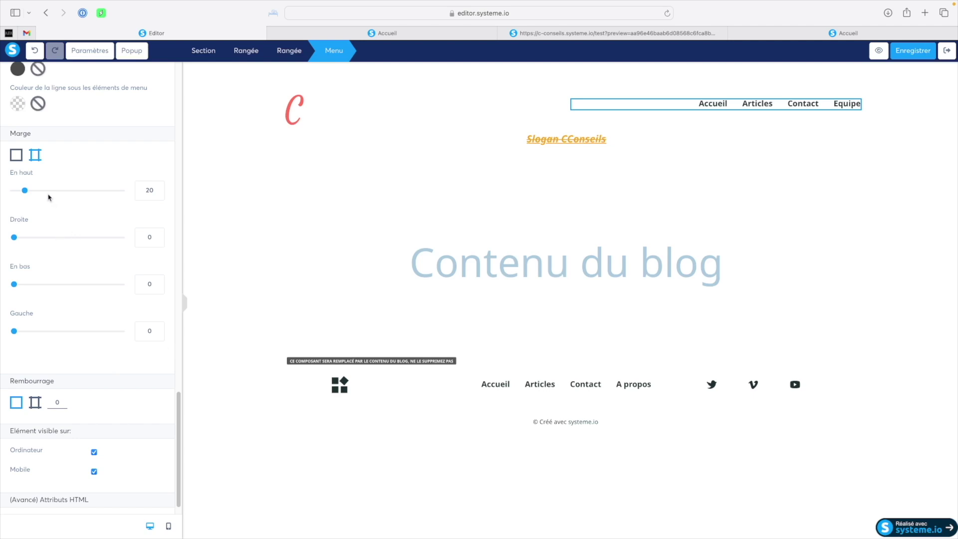
pyautogui.moveTo(29, 192)
pyautogui.mouseDown()
pyautogui.moveTo(105, 196)
pyautogui.moveTo(25, 192)
pyautogui.mouseUp()
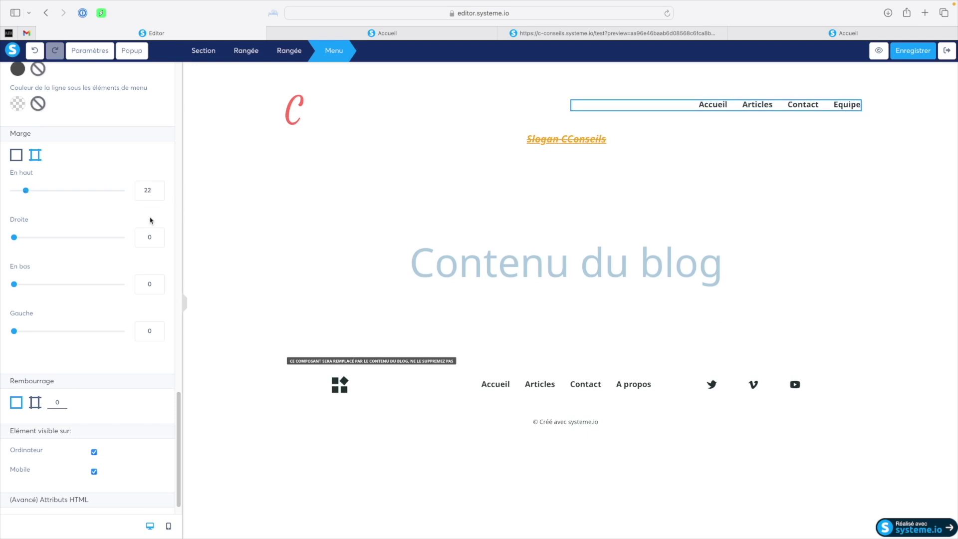
# Step: Check the template in the mobile view, return to the desktop view and leave the header menu's settings
pyautogui.scroll(-1, 131, 317)
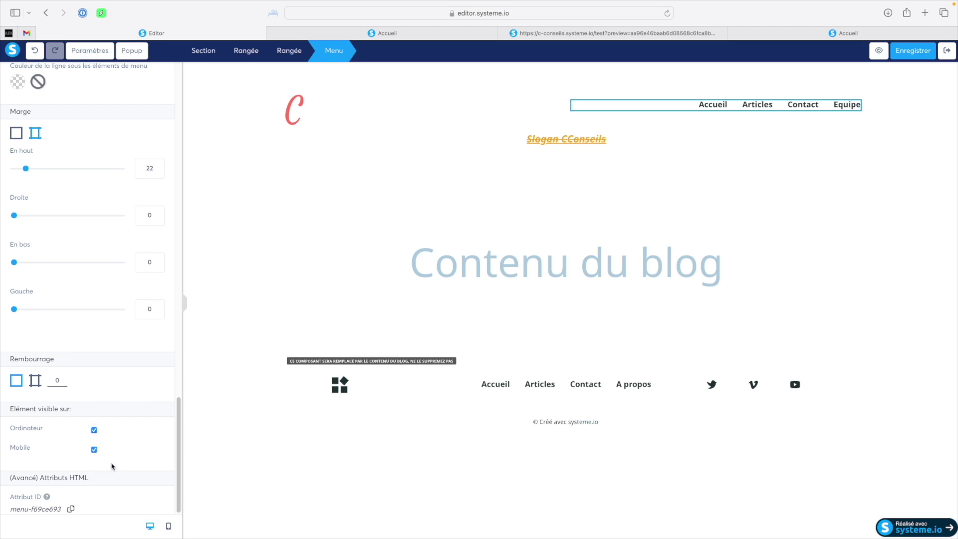
pyautogui.click(168, 528)
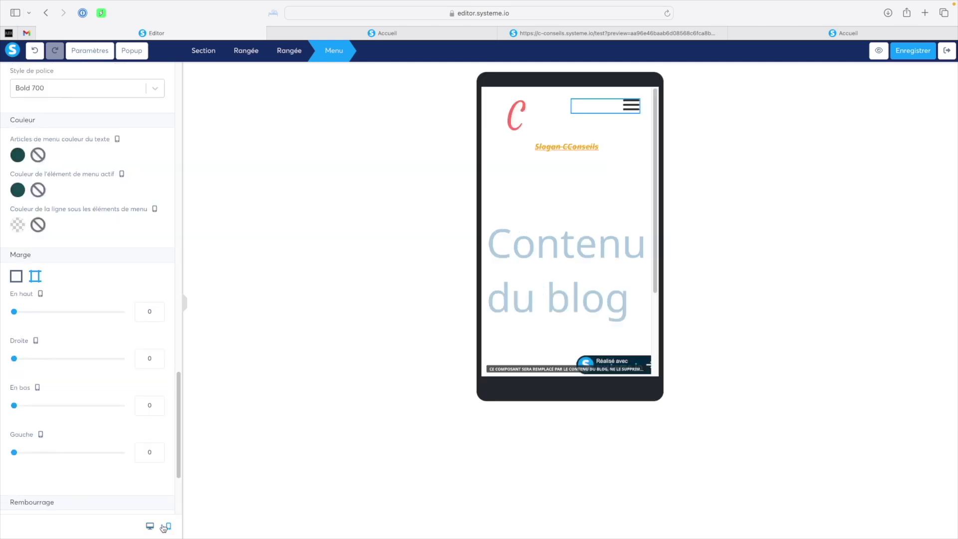
pyautogui.click(150, 526)
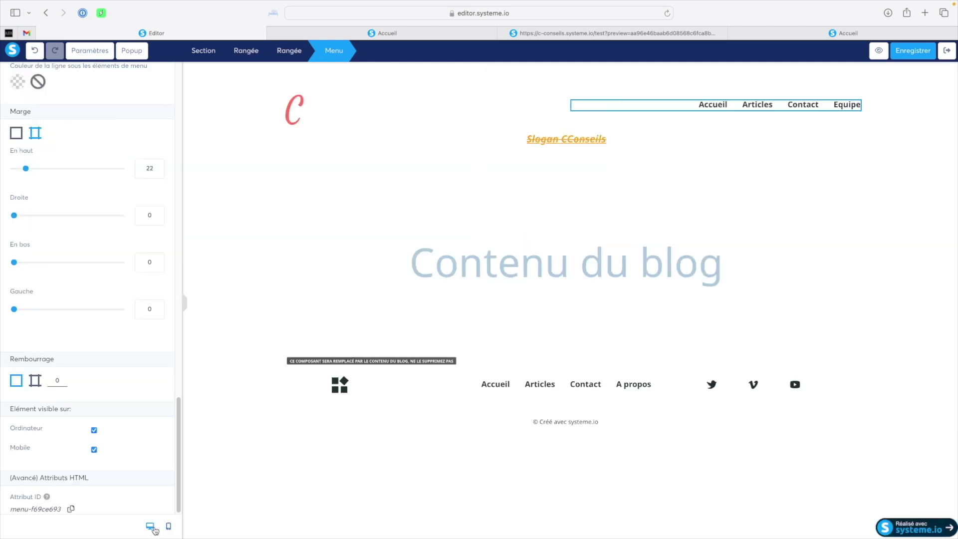
pyautogui.press('Escape')
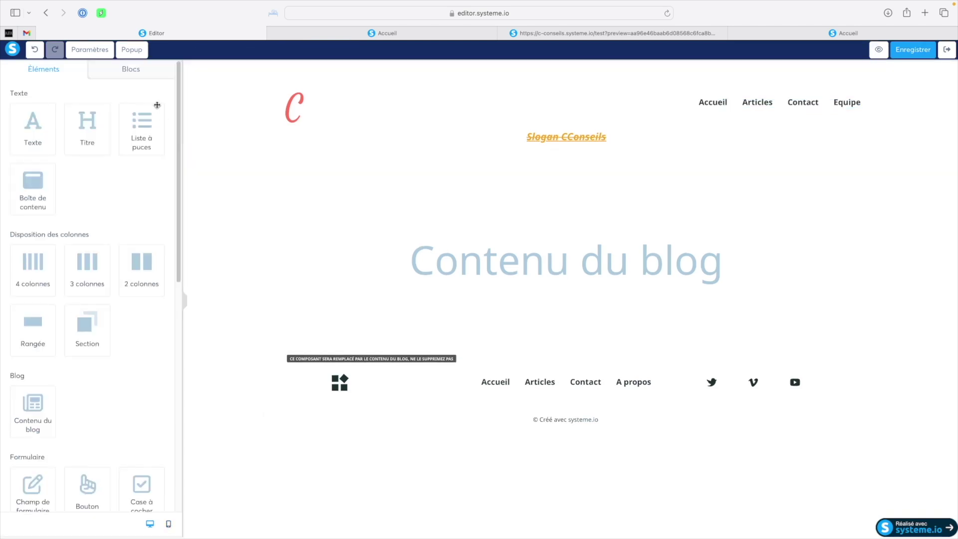
# Step: Add the footer block "Titre, texte en colonnes, localisation Google Maps" below the existing footer of the template
pyautogui.click(141, 73)
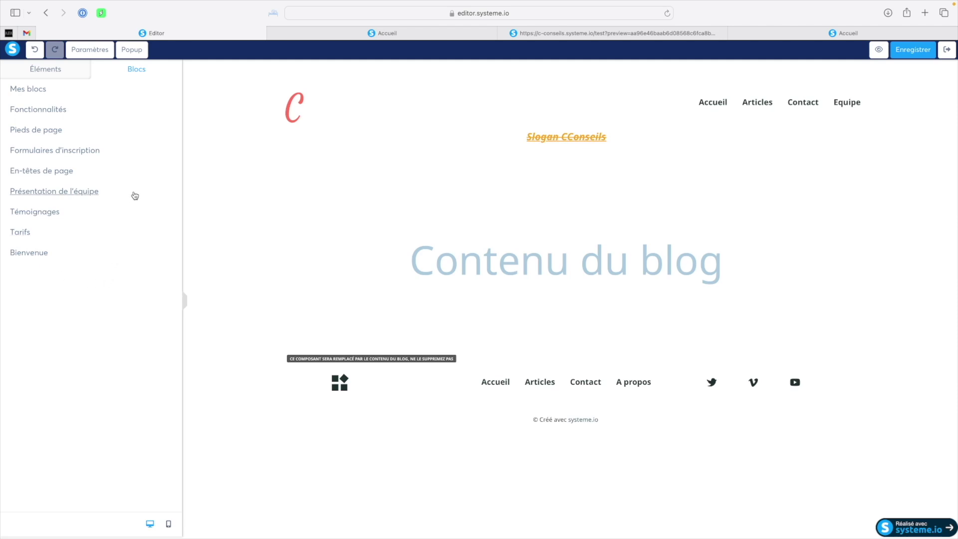
pyautogui.click(82, 131)
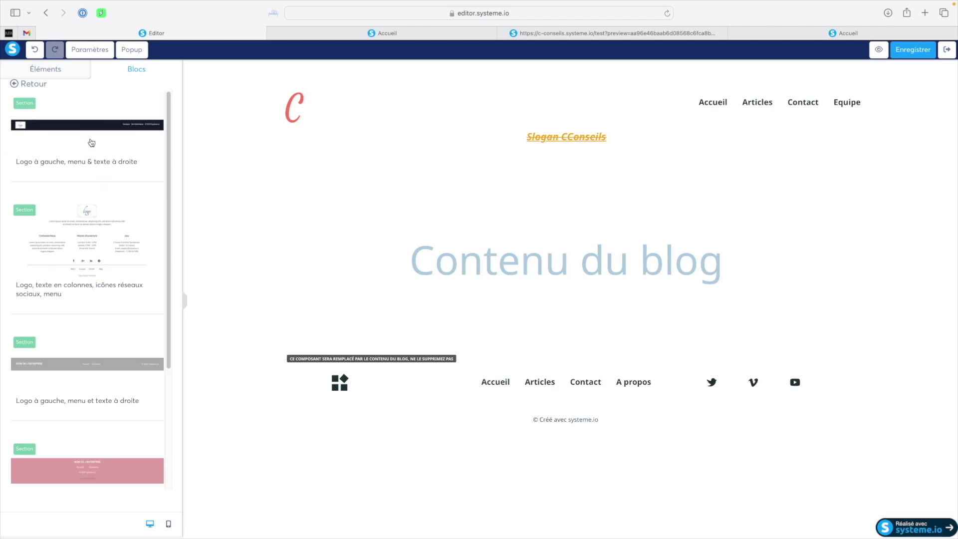
pyautogui.scroll(-5, 100, 241)
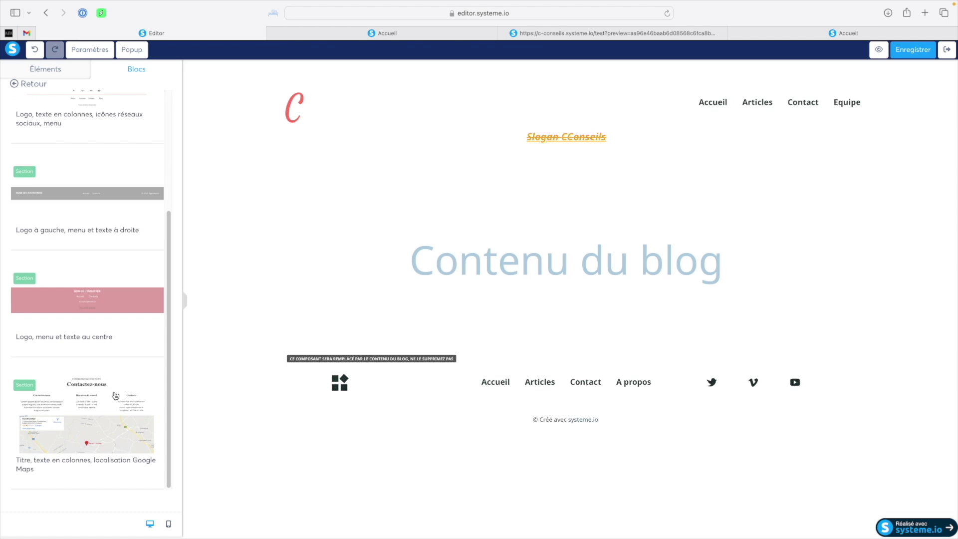
pyautogui.moveTo(177, 395); pyautogui.dragTo(481, 415)
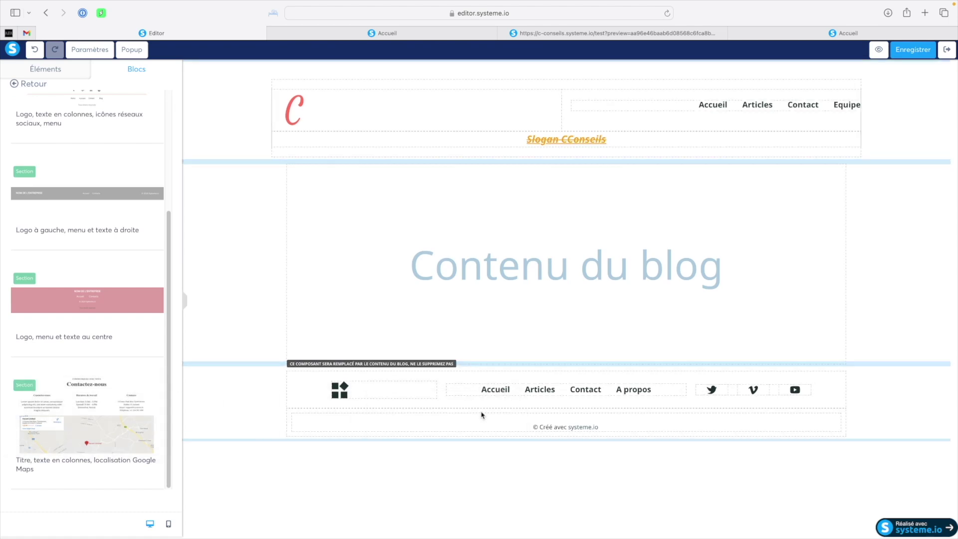
pyautogui.scroll(-8, 481, 415)
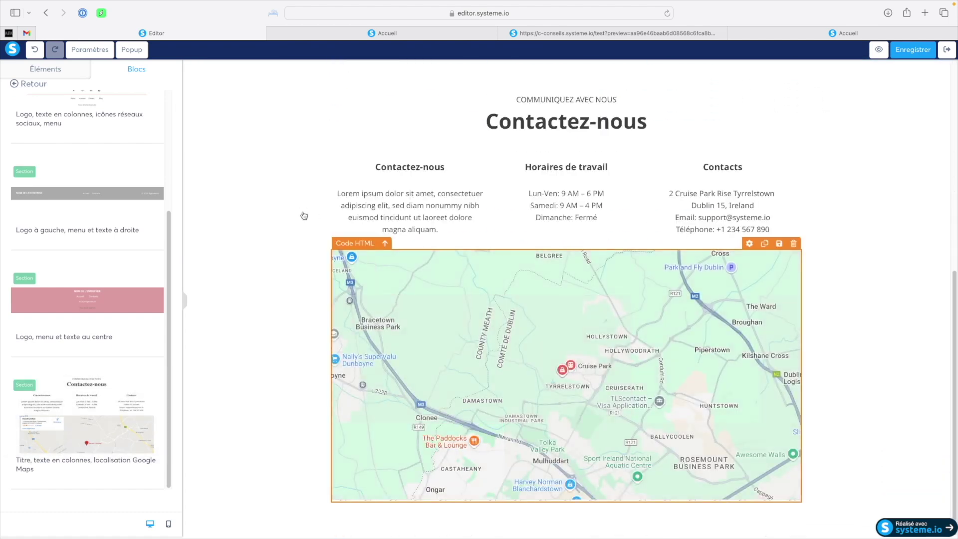
# Step: Examine the text settings of the "COMMUNIQUEZ AVEC NOUS" line and the Contactez-nous paragraph in the new contact section without editing them
pyautogui.click(541, 106)
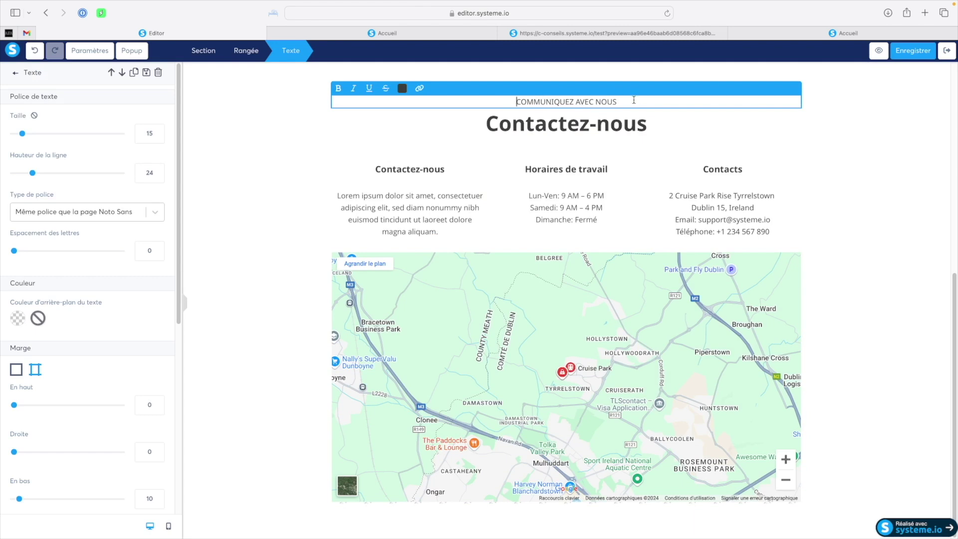
pyautogui.press('Escape')
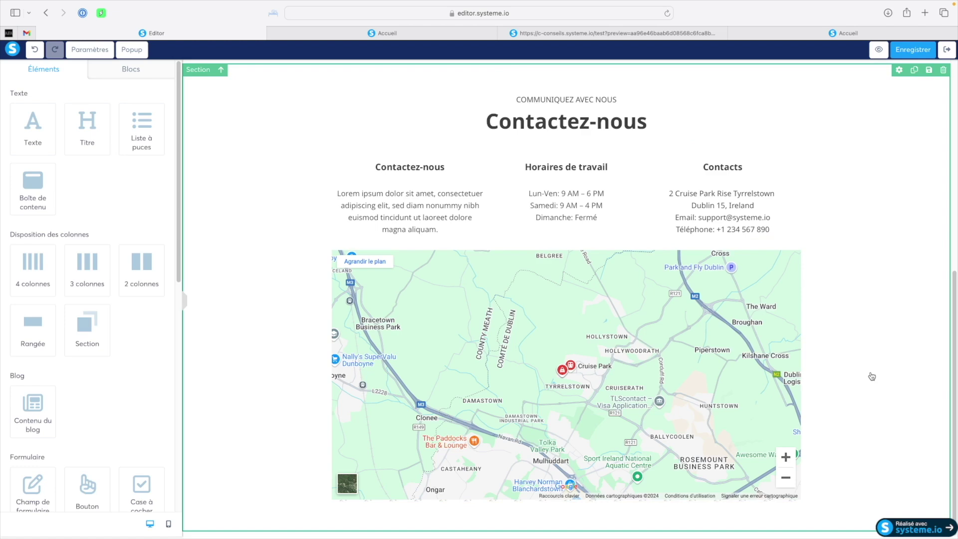
pyautogui.scroll(1, 871, 376)
pyautogui.doubleClick(395, 234)
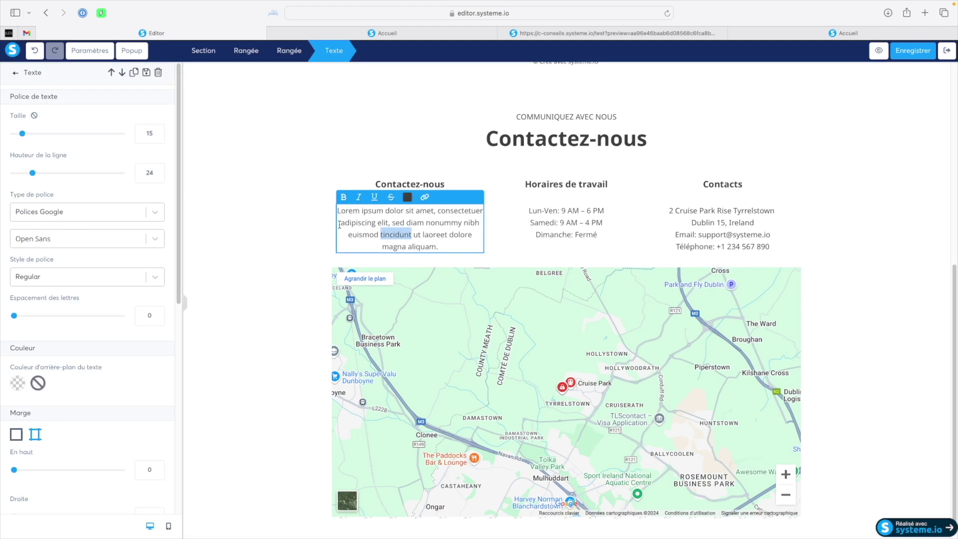
pyautogui.click(294, 306)
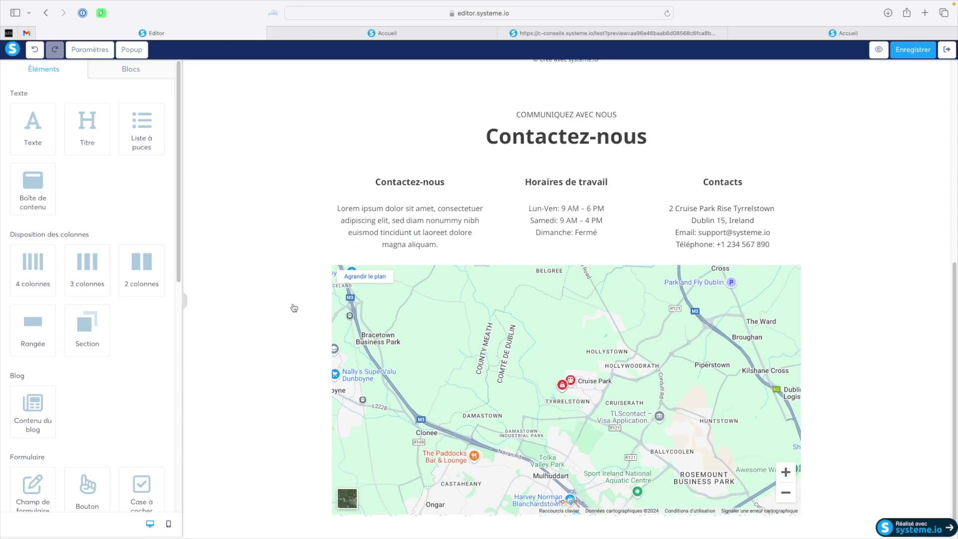
pyautogui.click(425, 231)
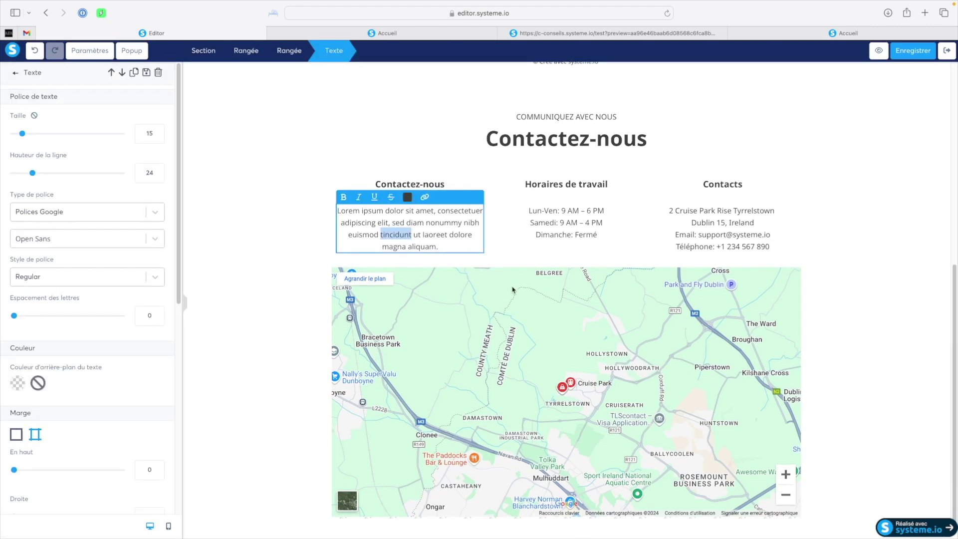
pyautogui.click(840, 123)
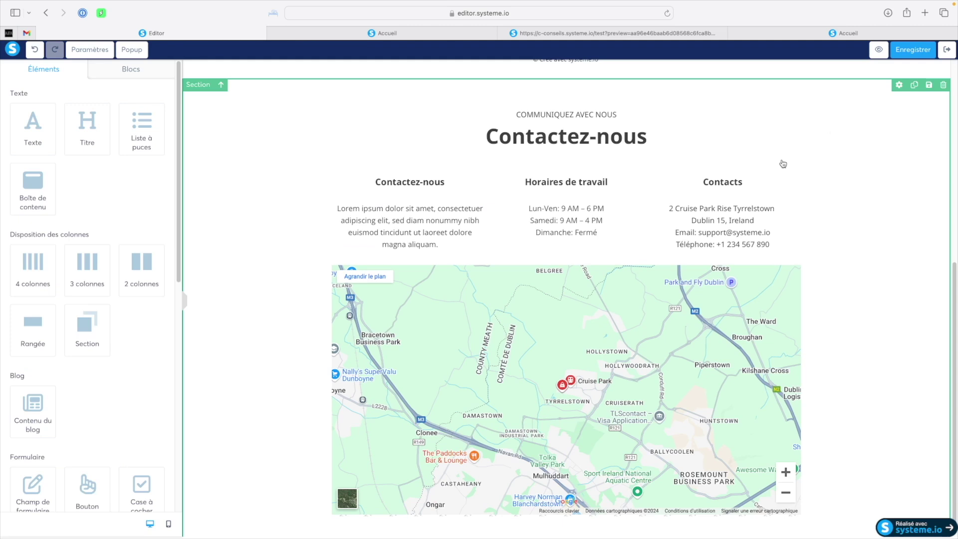
# Step: Save the blog template and exit the editor to the blog's management page
pyautogui.click(903, 58)
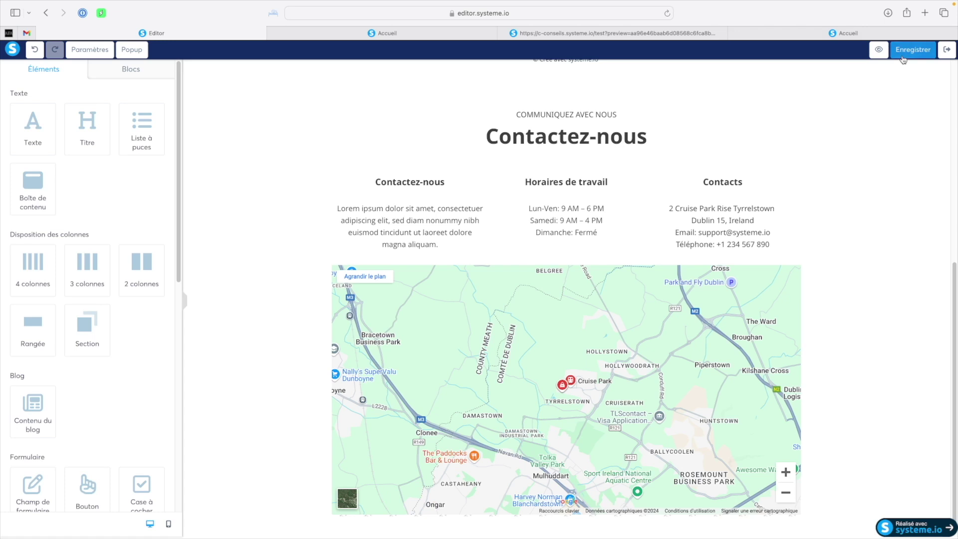
pyautogui.click(947, 50)
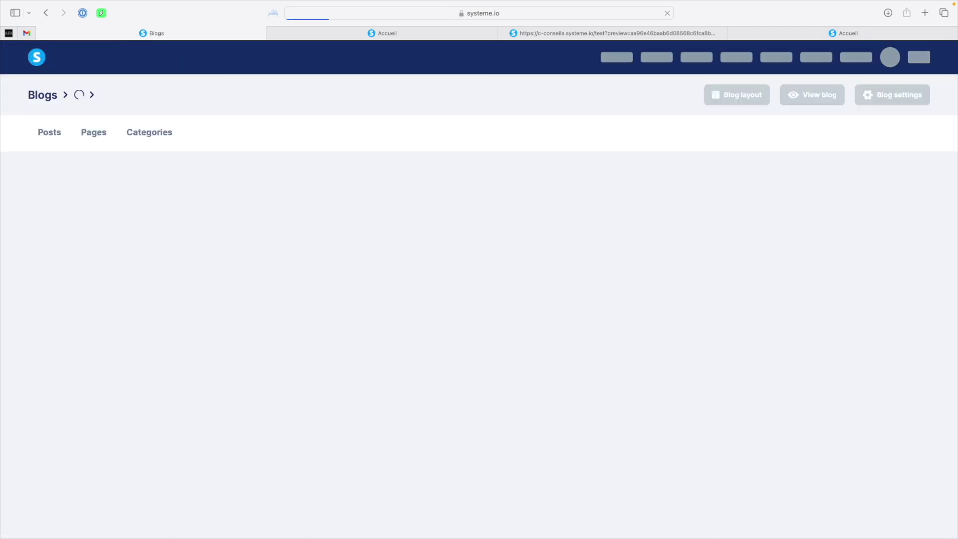